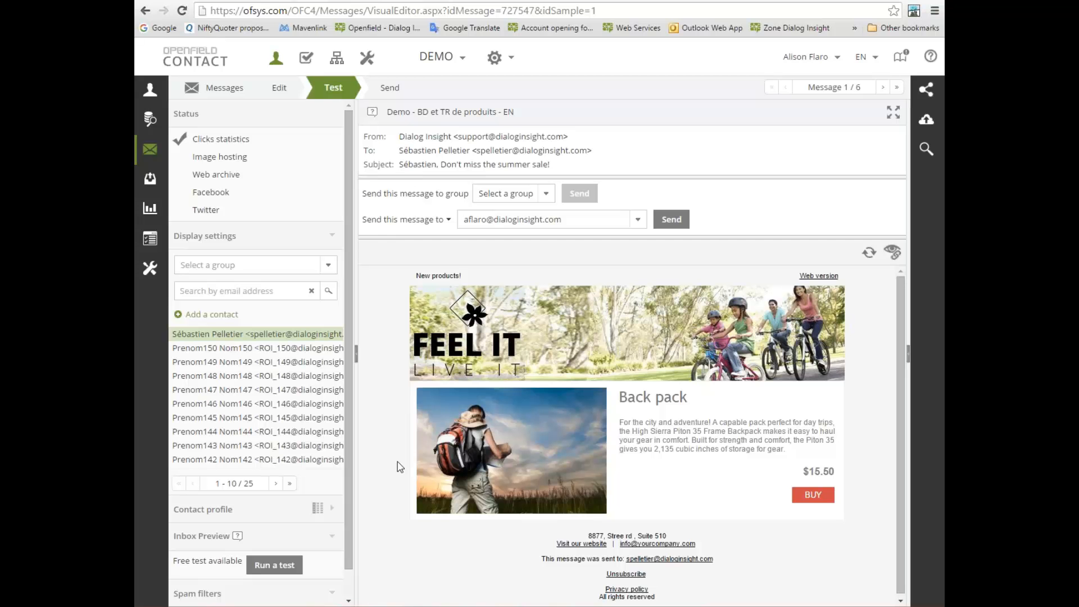
Preview the message as the first contact in the Contacts Féminin group
{"action": "left_click", "coordinate": [324, 267]}
{"action": "left_click", "coordinate": [268, 341]}
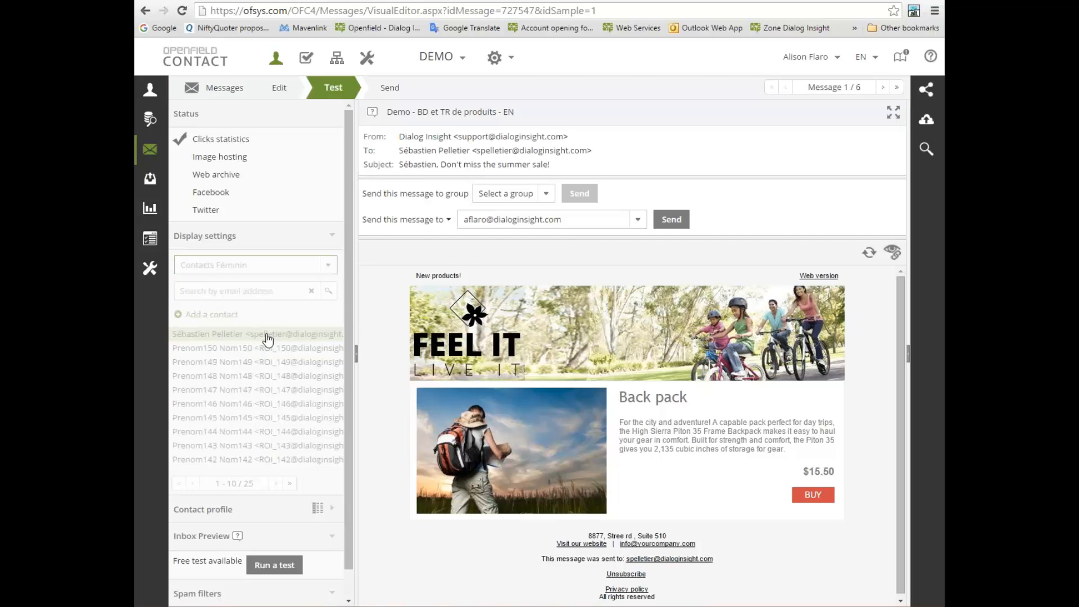
{"action": "left_click", "coordinate": [268, 337]}
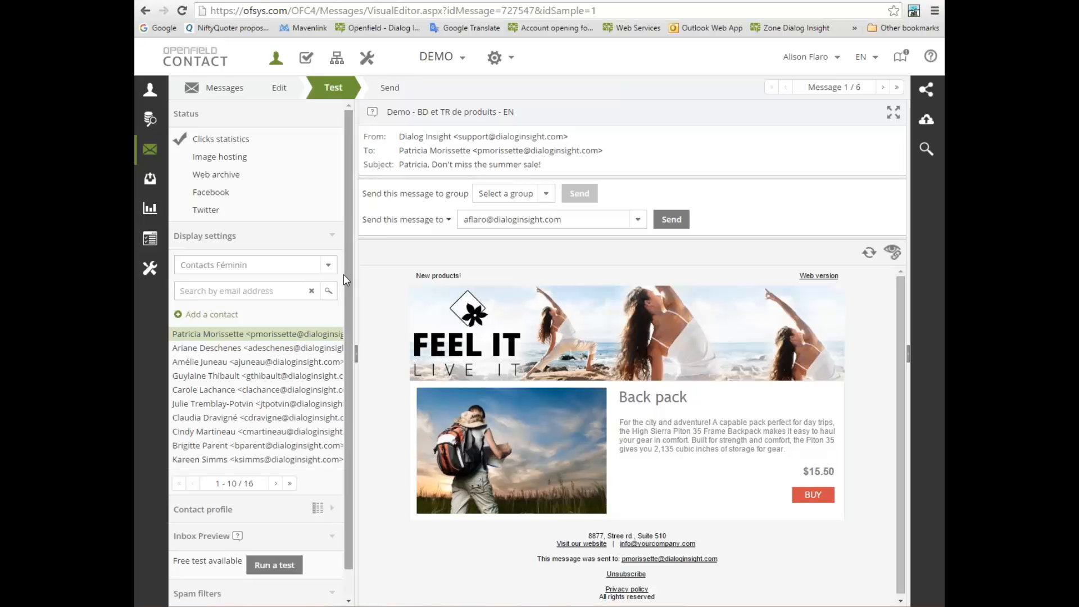
Preview the message as the first contact in the Contacts Masculin group
{"action": "left_click", "coordinate": [329, 265]}
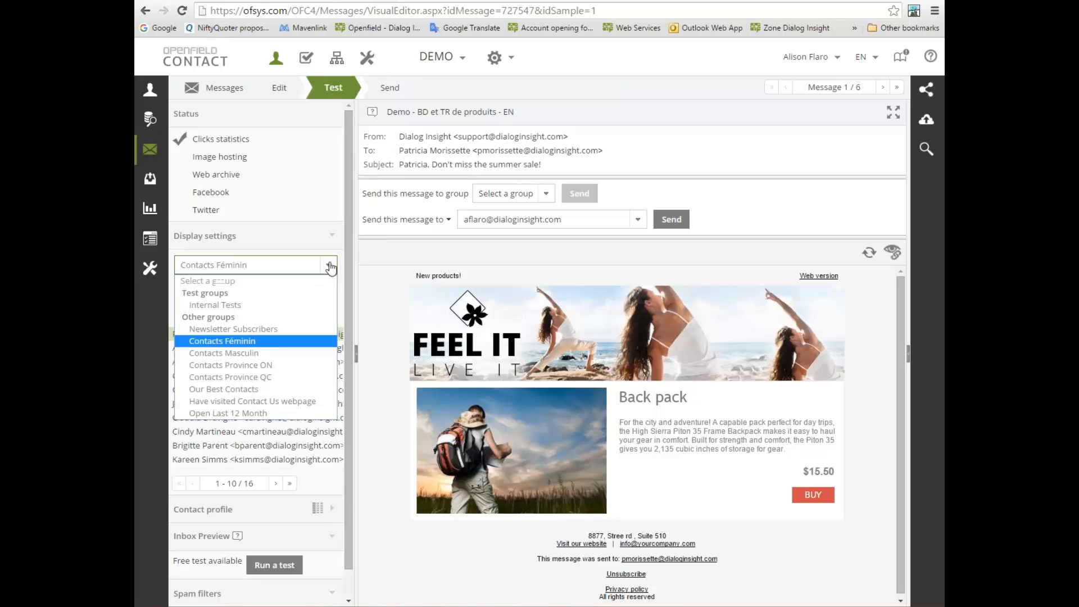
{"action": "left_click", "coordinate": [281, 354]}
{"action": "left_click", "coordinate": [278, 336]}
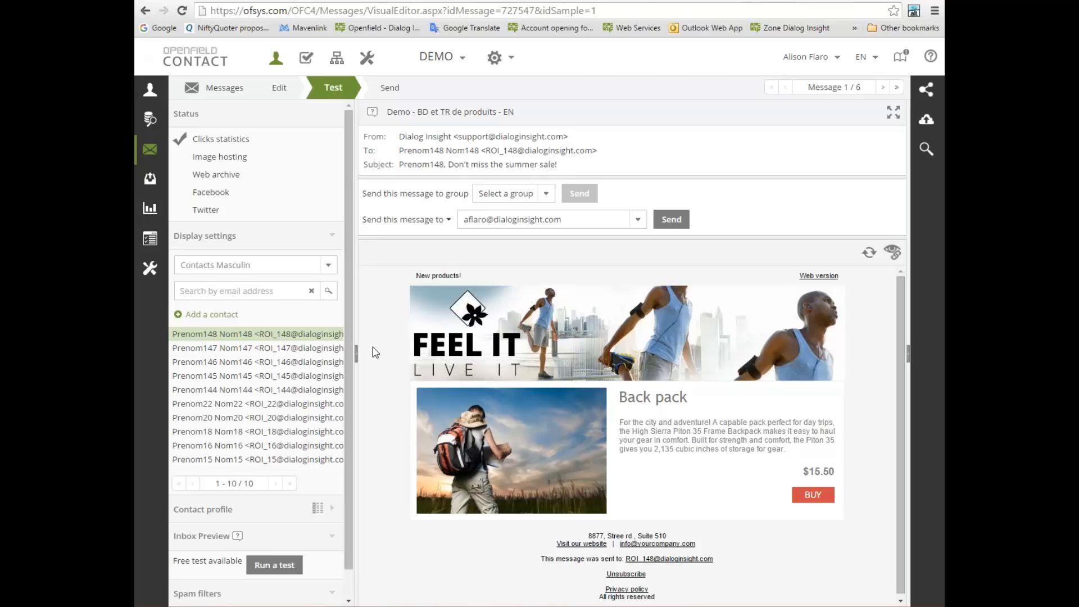
Preview the message as the first contact in the Contacts Province ON group and review its banner and product blocks
{"action": "left_click", "coordinate": [329, 266]}
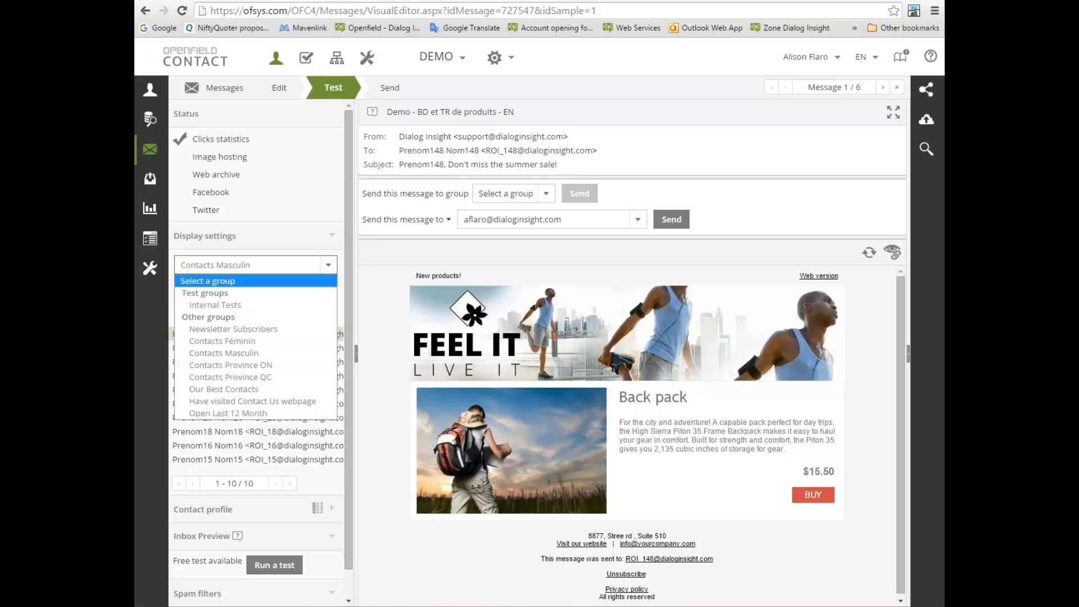
{"action": "left_click", "coordinate": [269, 366]}
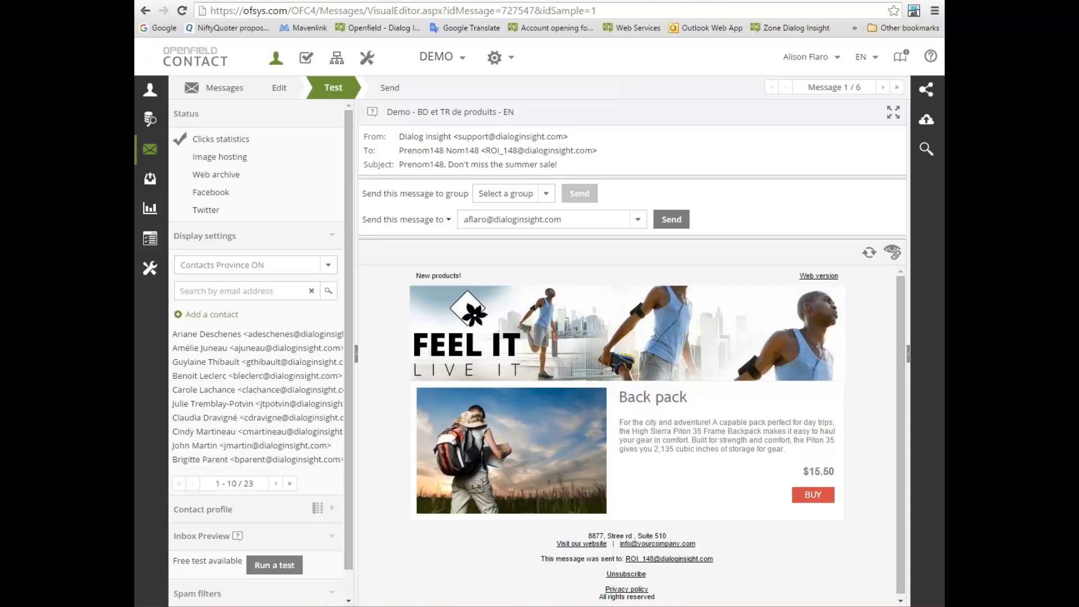
{"action": "left_click", "coordinate": [260, 336]}
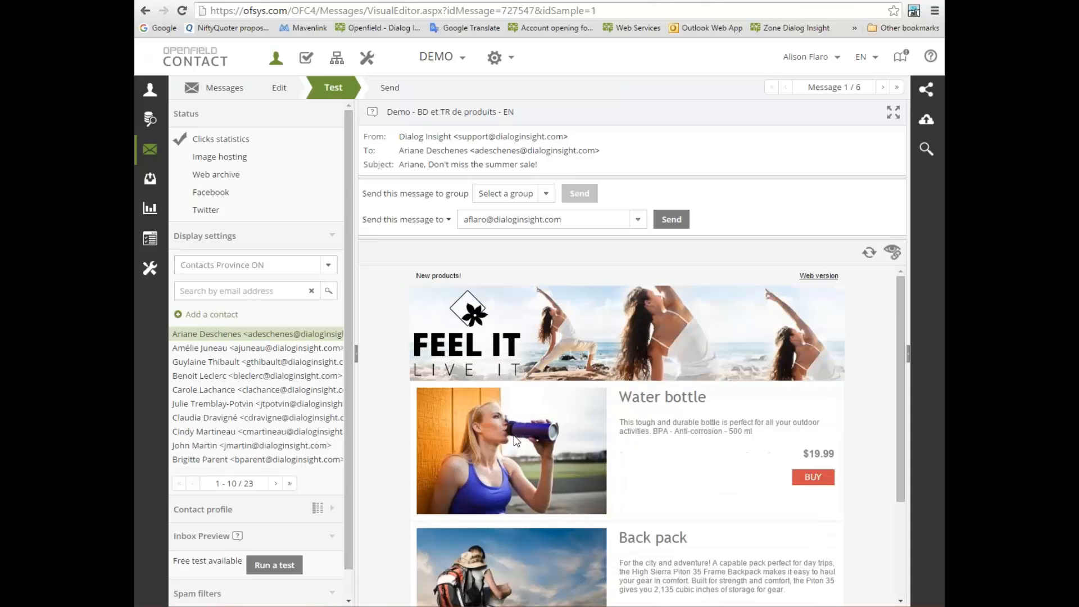
{"action": "scroll", "coordinate": [516, 442], "scroll_direction": "down", "scroll_amount": 1}
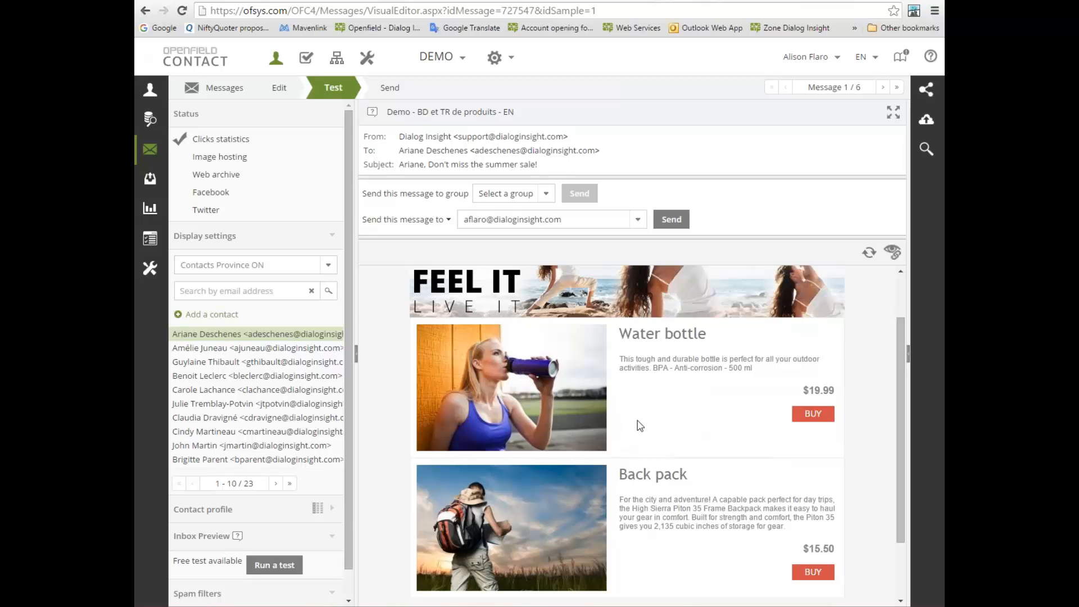
Preview the message as the first and then the second contact in the Contacts Province QC group
{"action": "left_click", "coordinate": [326, 270]}
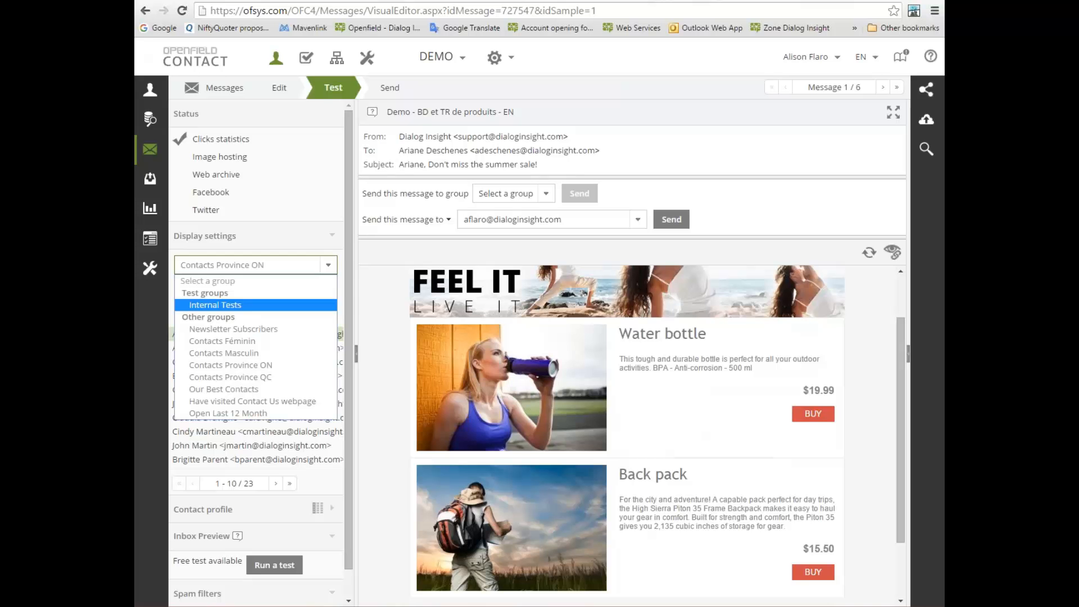
{"action": "left_click", "coordinate": [254, 378]}
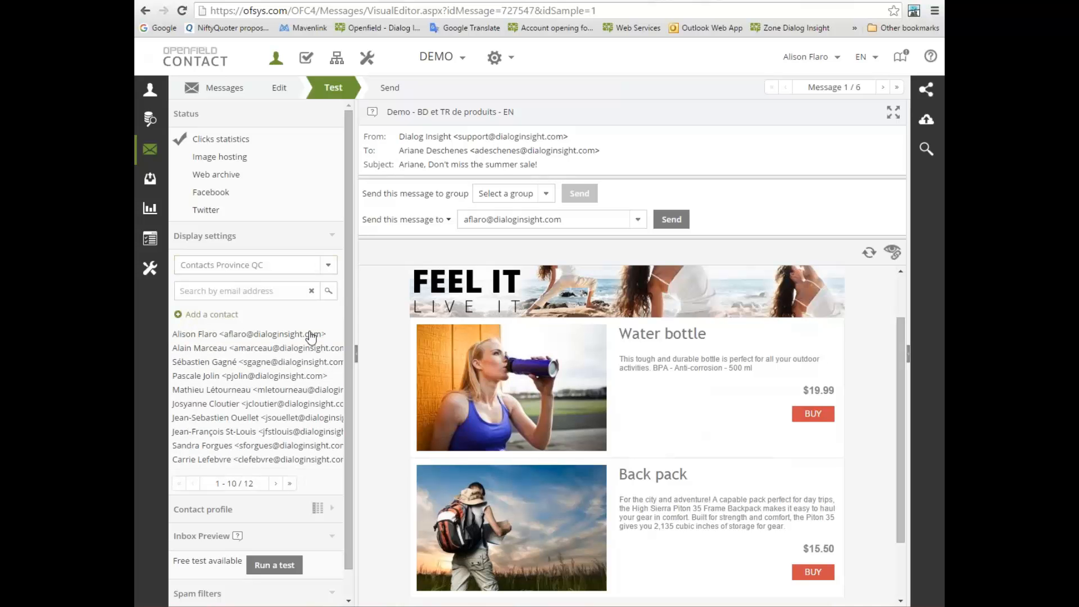
{"action": "left_click", "coordinate": [311, 336]}
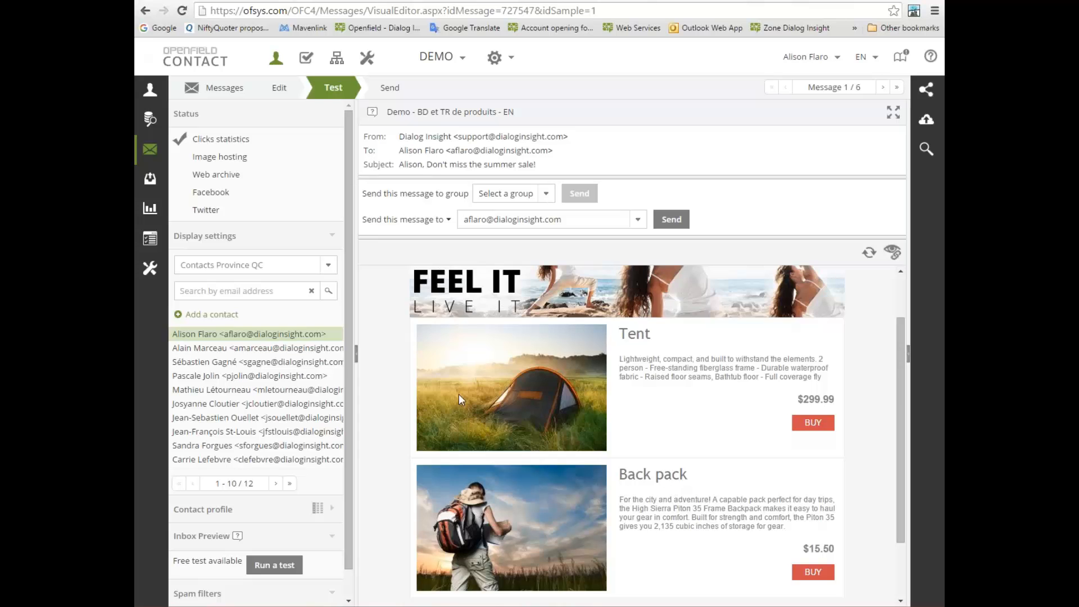
{"action": "scroll", "coordinate": [457, 395], "scroll_direction": "up", "scroll_amount": 2}
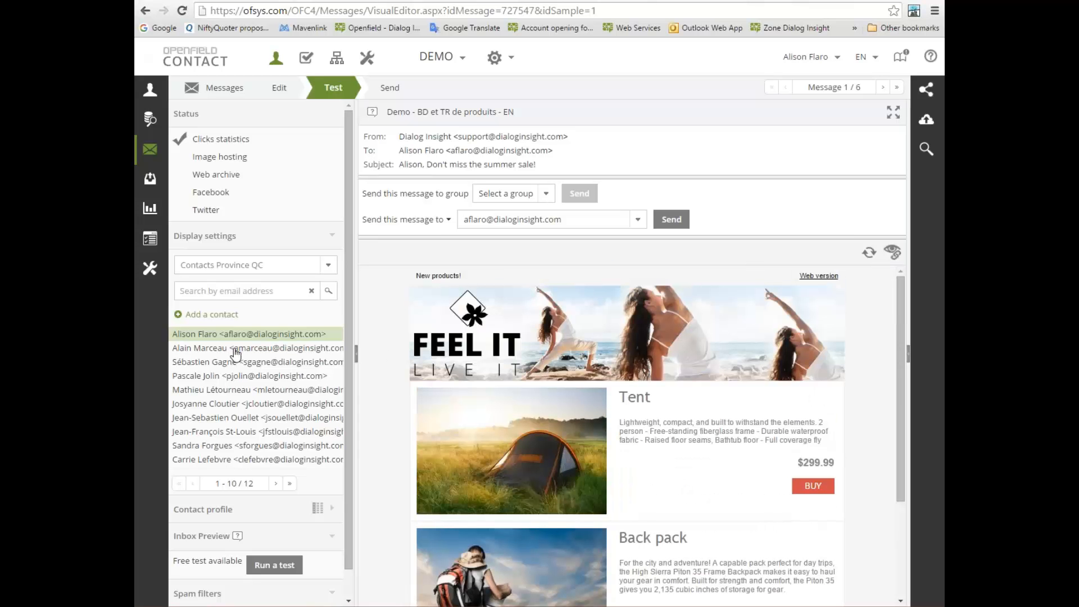
{"action": "left_click", "coordinate": [279, 350]}
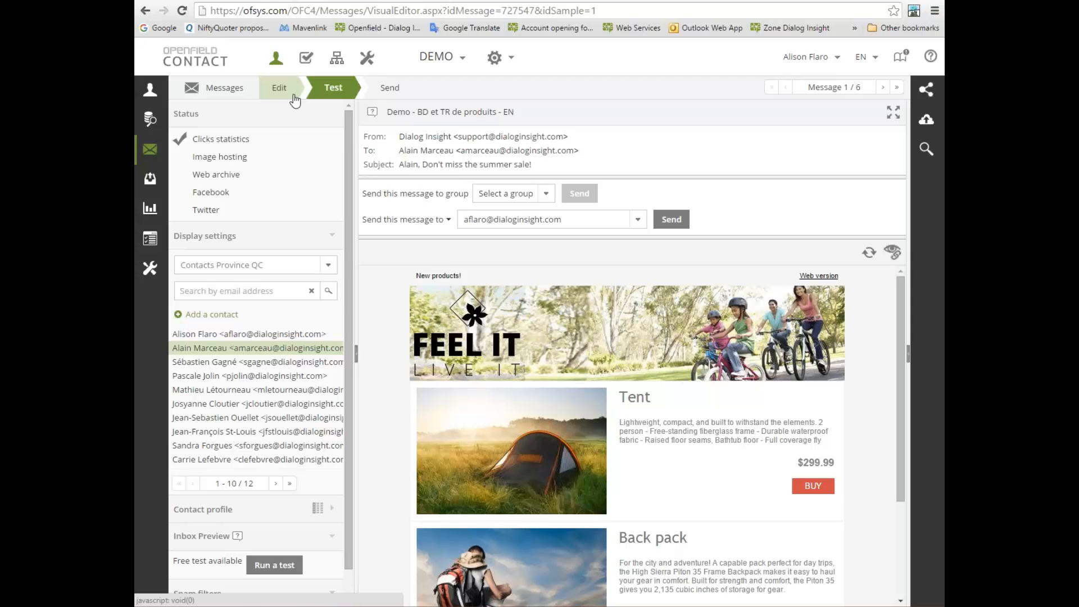
Return the message to editing and open the dynamic content settings of the header banner
{"action": "left_click", "coordinate": [284, 93]}
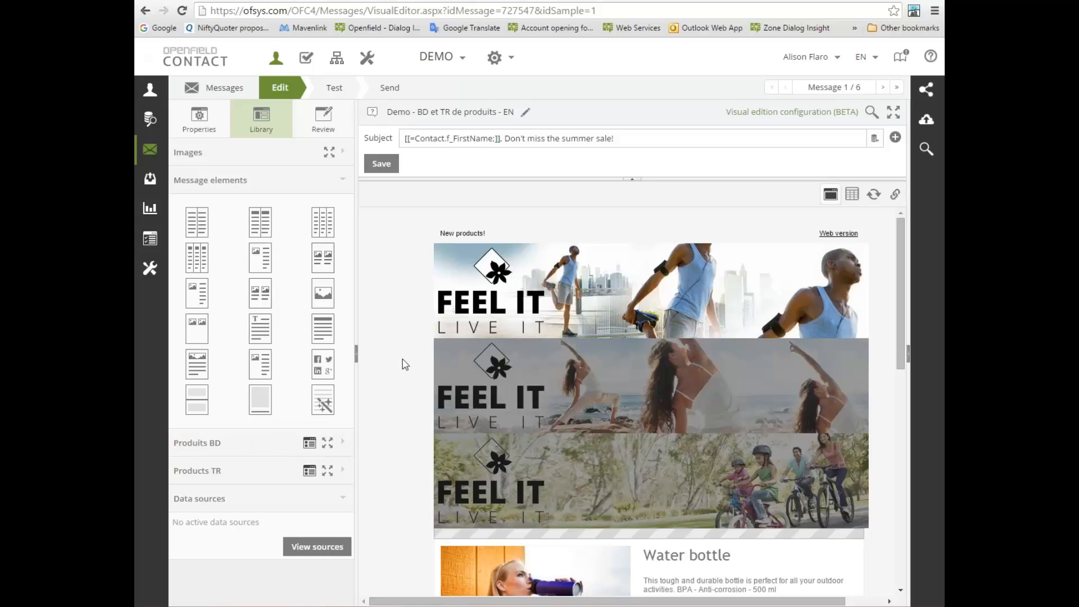
{"action": "left_click", "coordinate": [539, 330]}
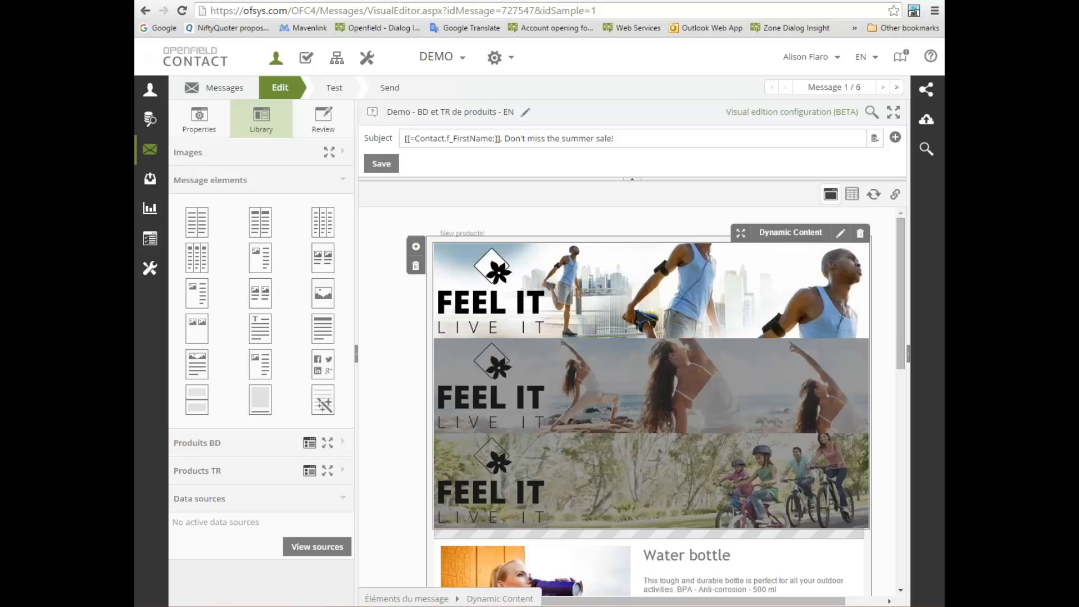
{"action": "left_click", "coordinate": [841, 233]}
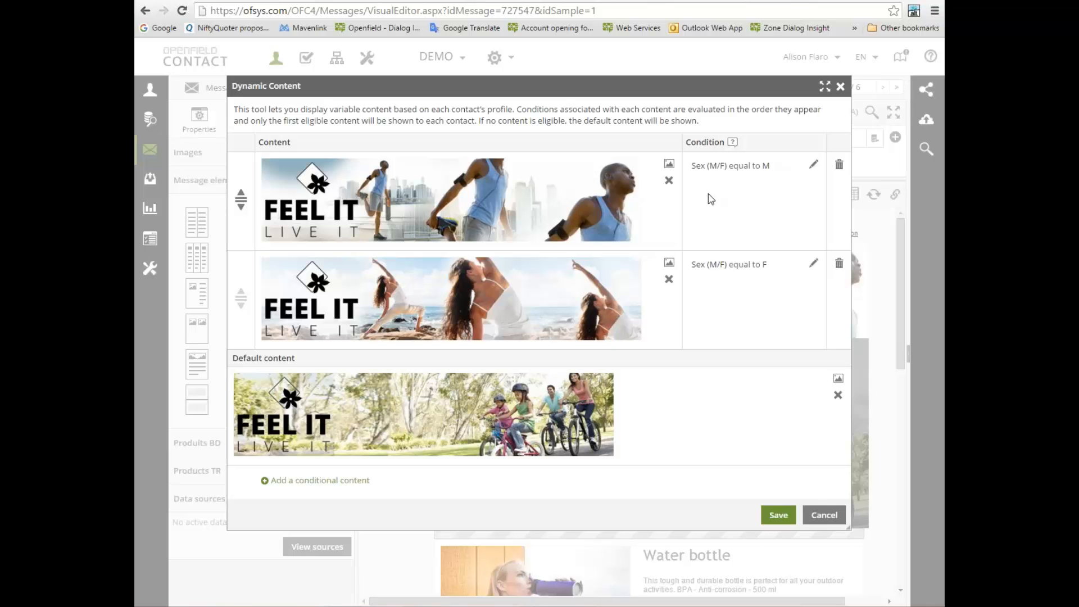
Examine the logical operators and fields available for an added criterion on the male banner's condition, and leave the dynamic content unsaved
{"action": "left_click", "coordinate": [814, 165]}
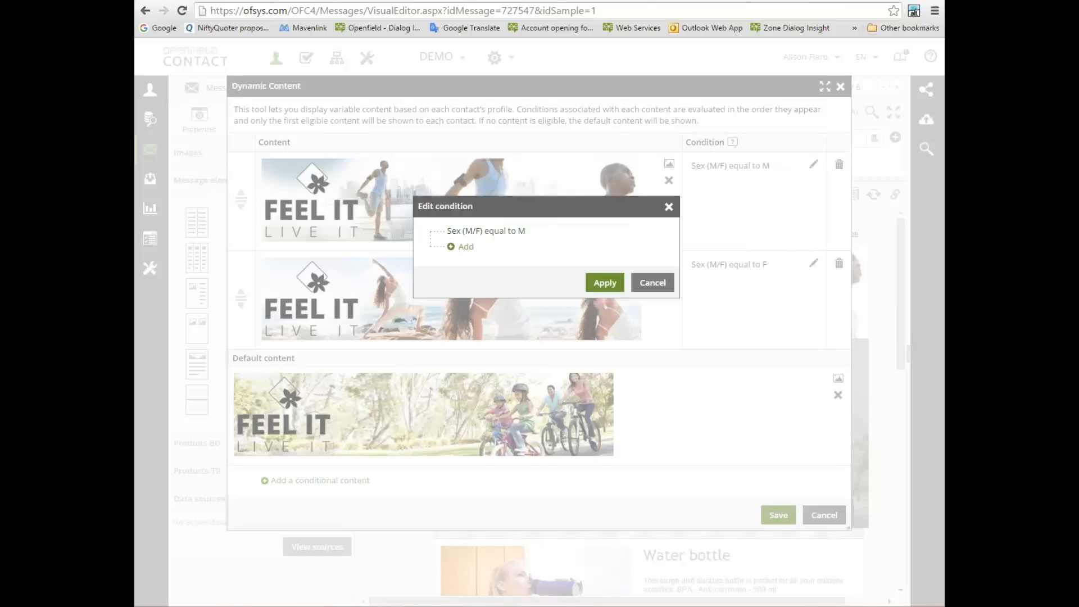
{"action": "left_click", "coordinate": [466, 248]}
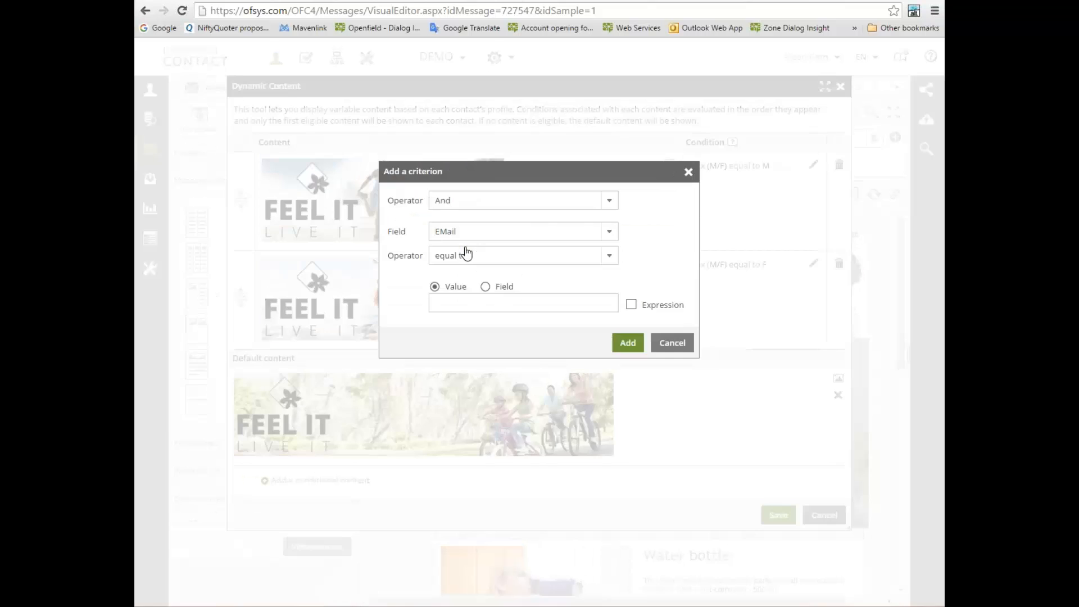
{"action": "left_click", "coordinate": [458, 204]}
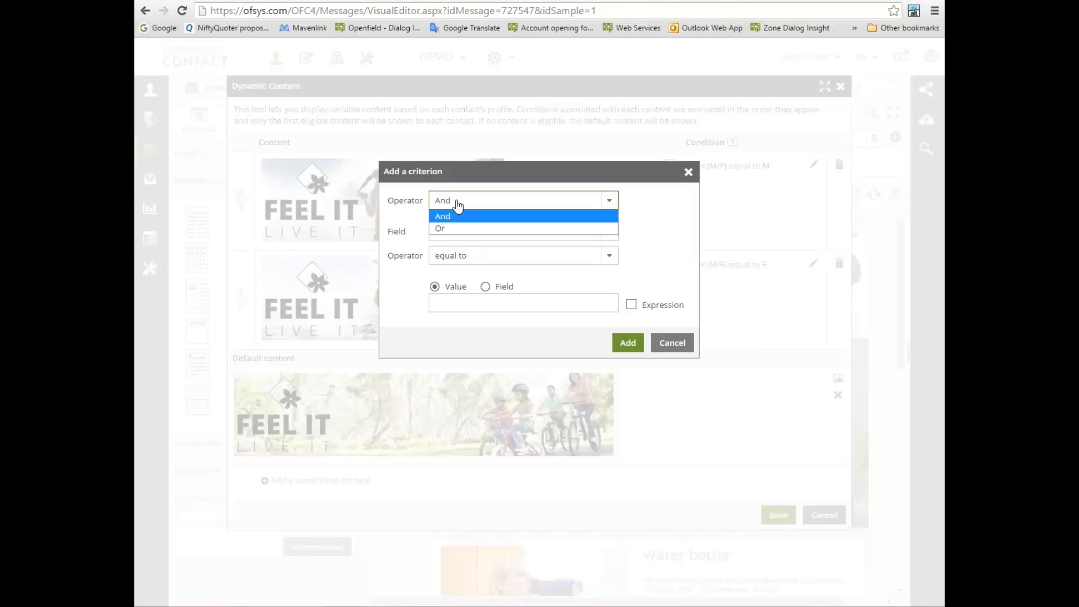
{"action": "left_click", "coordinate": [652, 227]}
{"action": "left_click", "coordinate": [610, 231]}
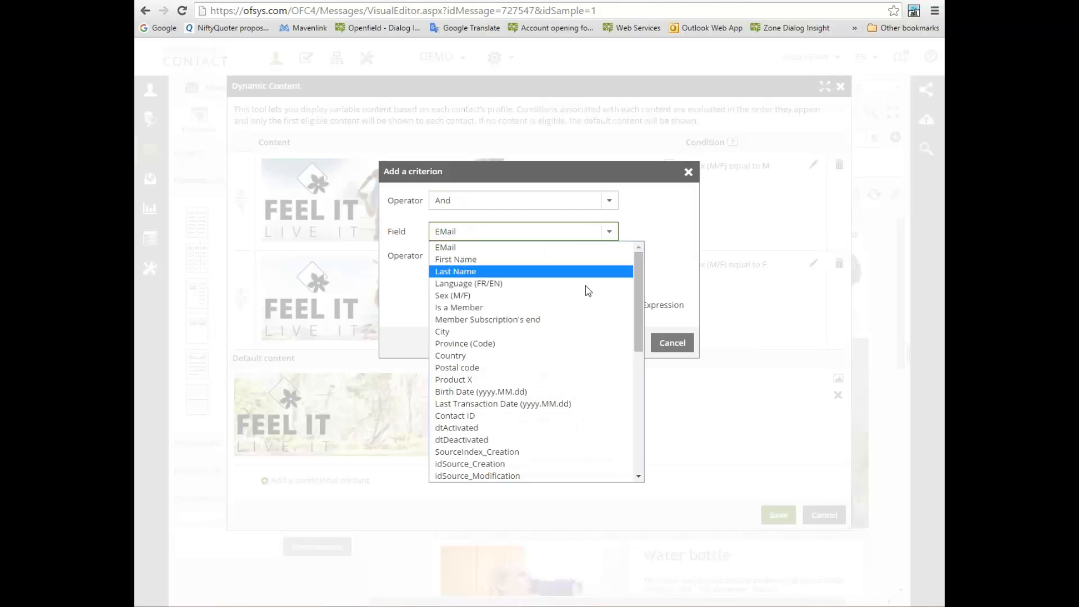
{"action": "scroll", "coordinate": [584, 296], "scroll_direction": "down", "scroll_amount": 5}
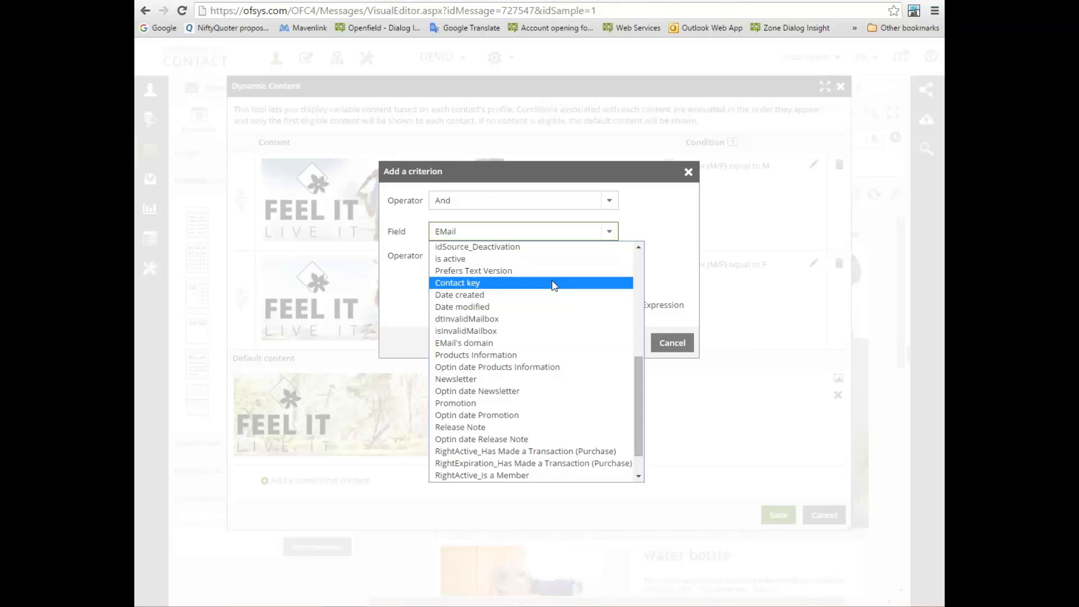
{"action": "left_click", "coordinate": [649, 222]}
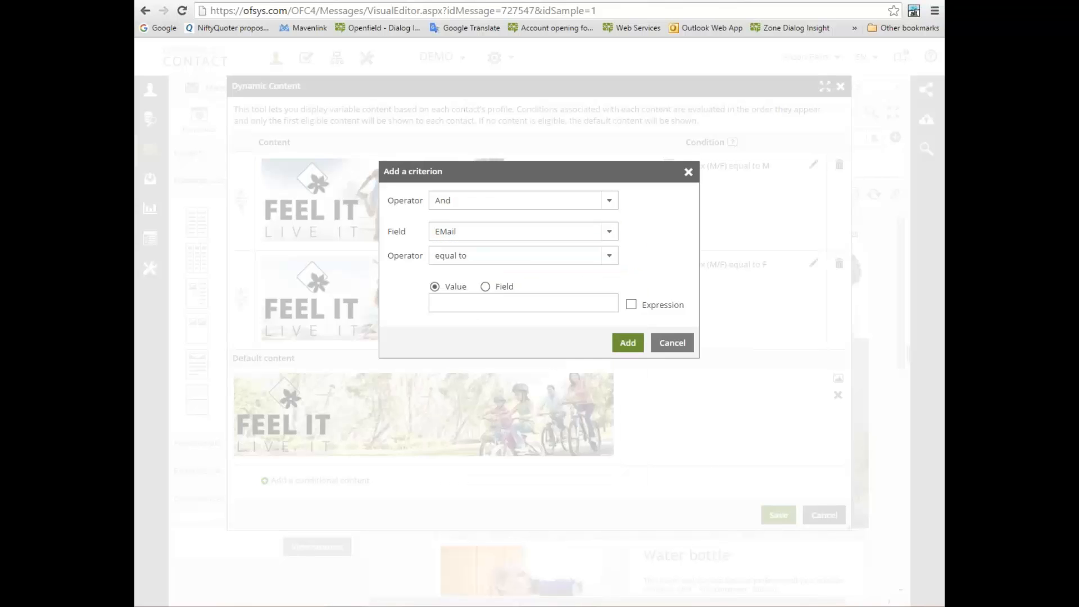
{"action": "left_click", "coordinate": [673, 353]}
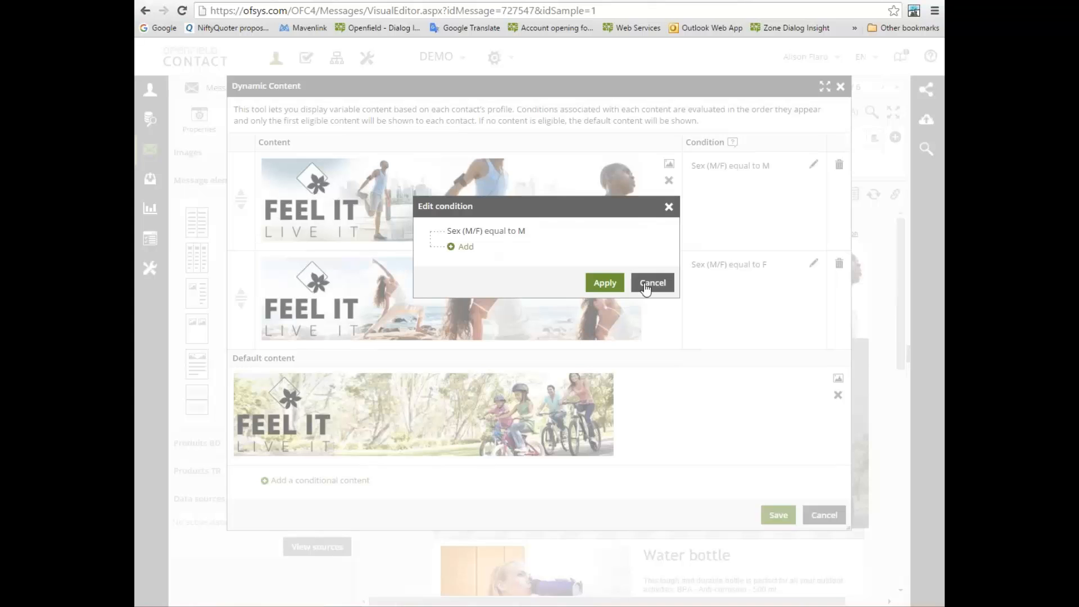
{"action": "left_click", "coordinate": [646, 287]}
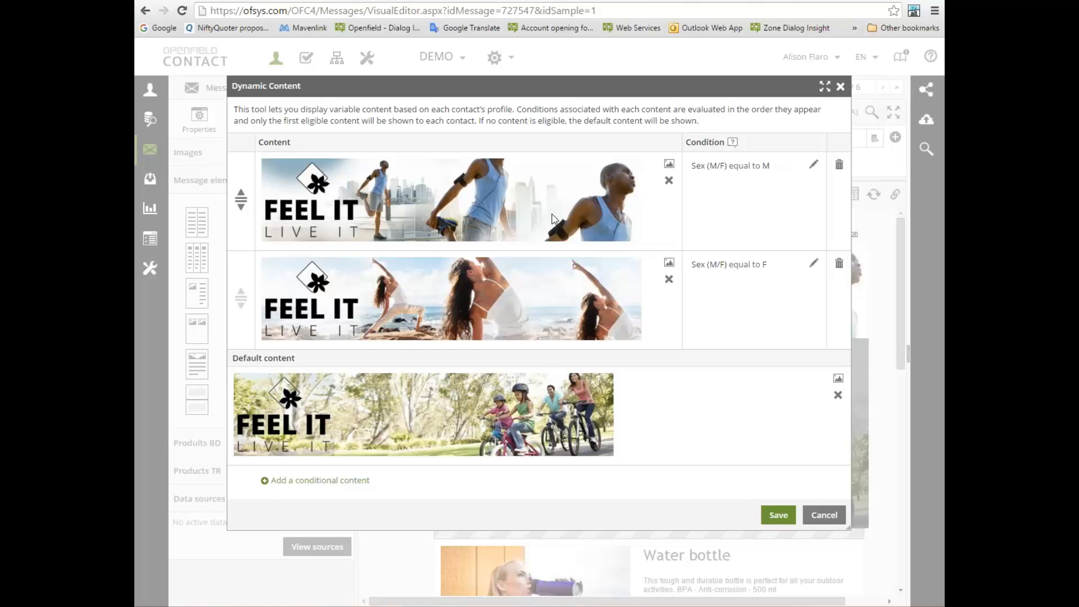
{"action": "left_click", "coordinate": [825, 515]}
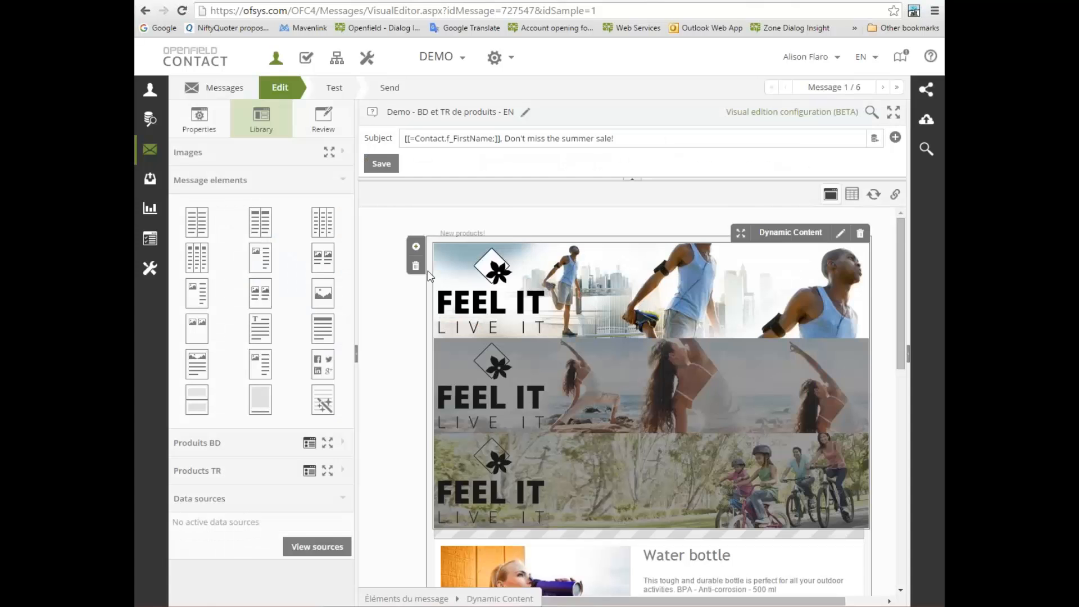
Review the message's product blocks and open the display condition of the Water bottle block
{"action": "scroll", "coordinate": [409, 289], "scroll_direction": "down", "scroll_amount": 5}
{"action": "scroll", "coordinate": [411, 289], "scroll_direction": "down", "scroll_amount": 1}
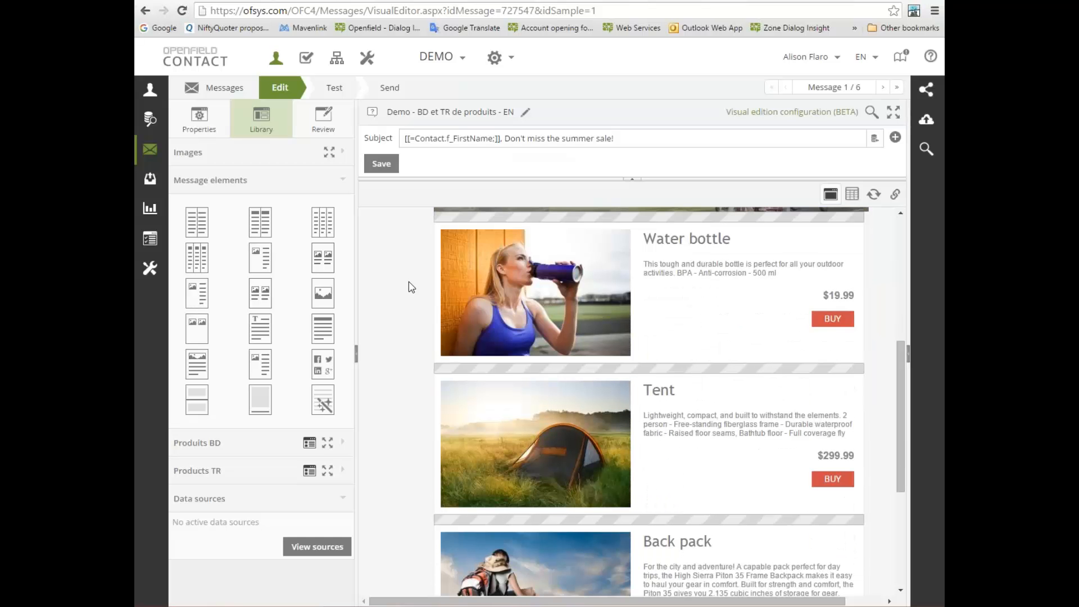
{"action": "scroll", "coordinate": [411, 287], "scroll_direction": "down", "scroll_amount": 1}
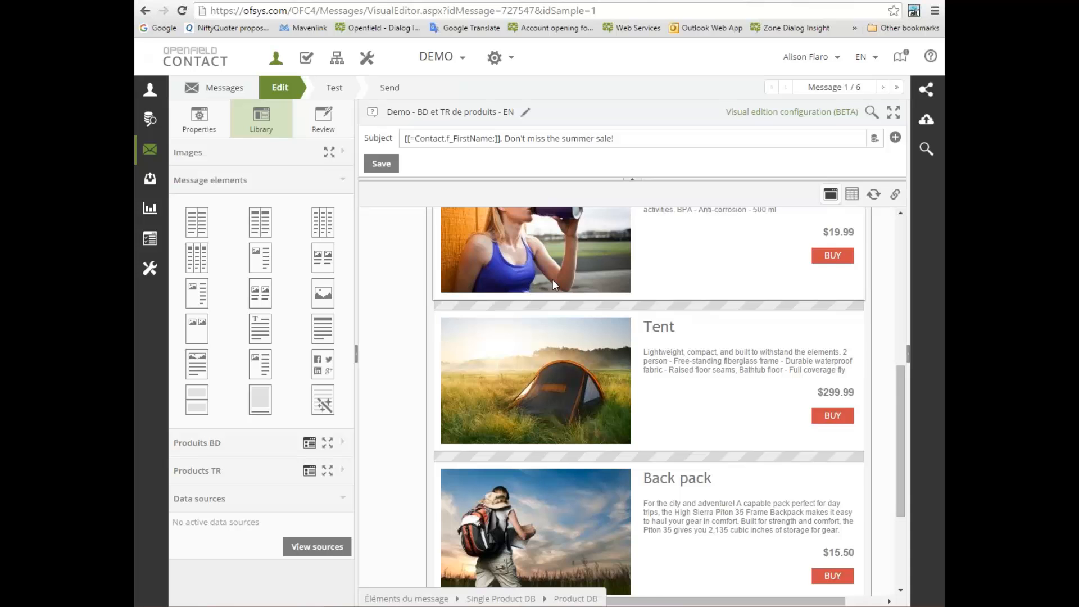
{"action": "scroll", "coordinate": [675, 293], "scroll_direction": "up", "scroll_amount": 1}
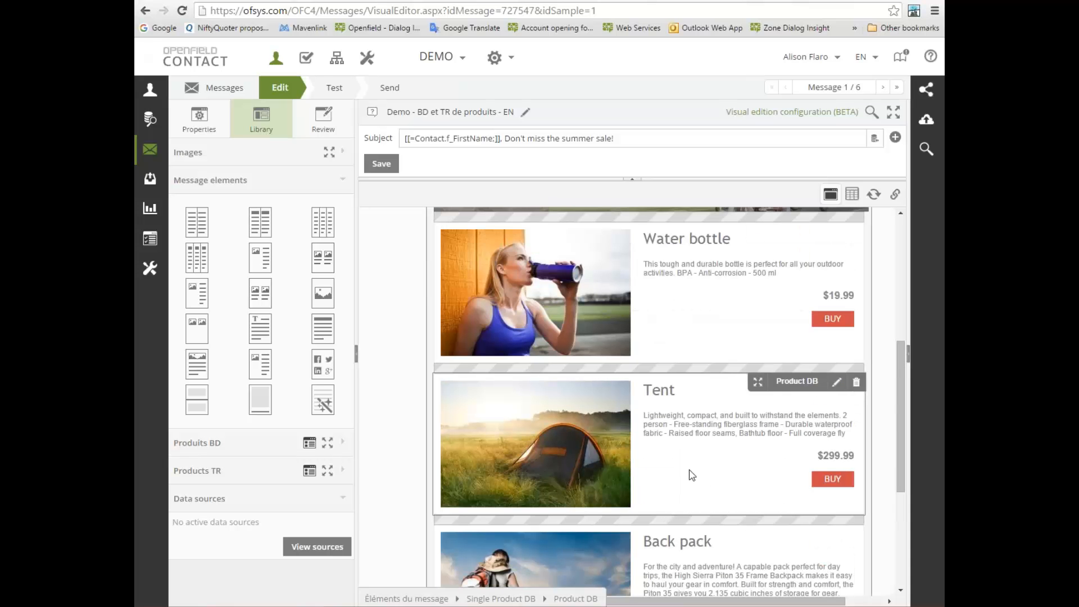
{"action": "scroll", "coordinate": [692, 475], "scroll_direction": "down", "scroll_amount": 1}
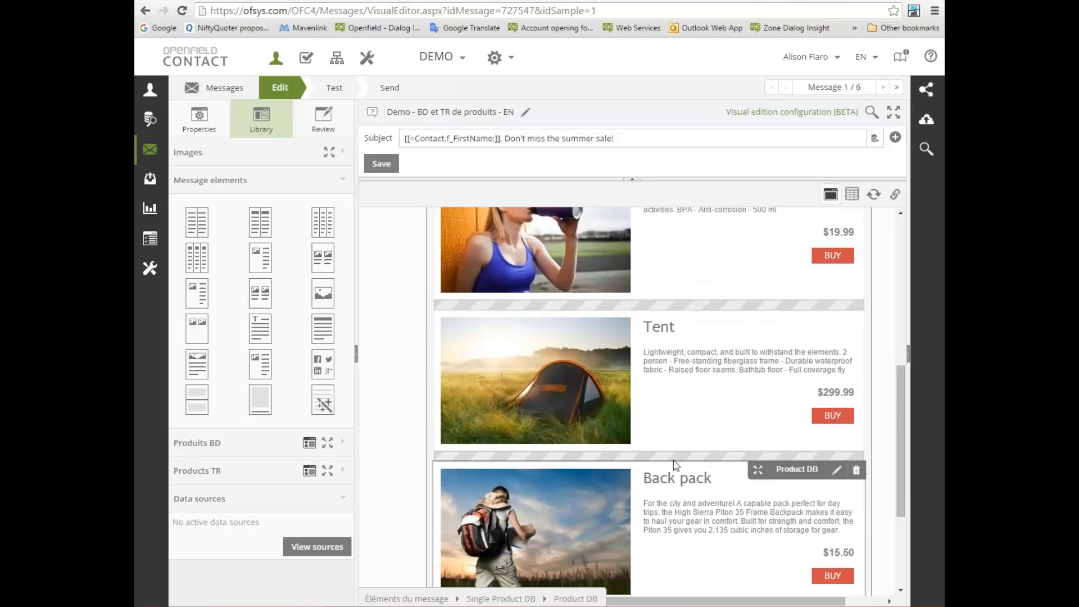
{"action": "scroll", "coordinate": [674, 461], "scroll_direction": "up", "scroll_amount": 1}
{"action": "scroll", "coordinate": [675, 461], "scroll_direction": "up", "scroll_amount": 1}
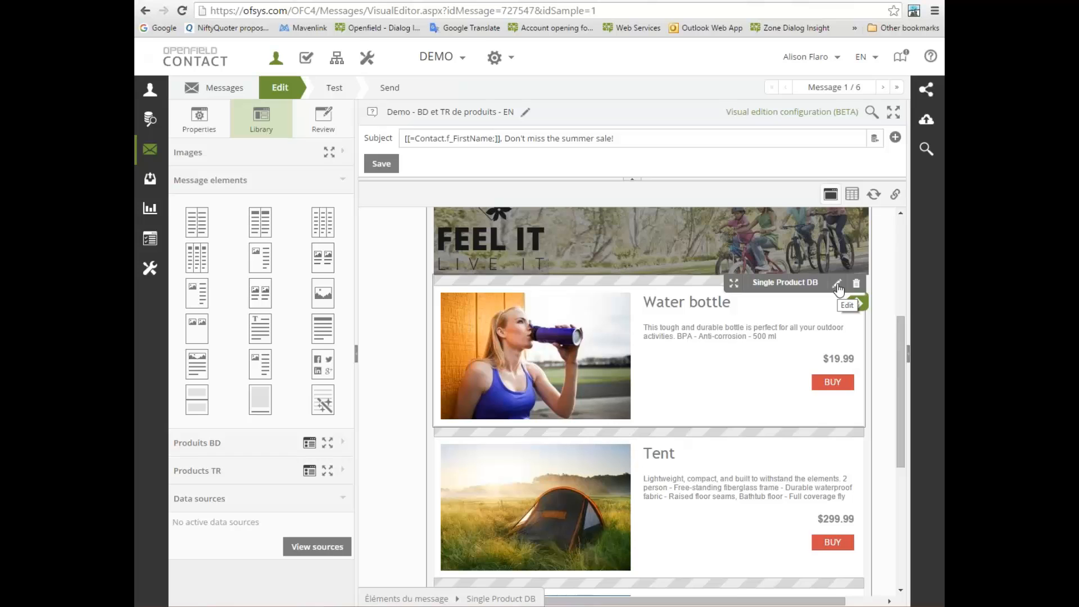
{"action": "left_click", "coordinate": [837, 285]}
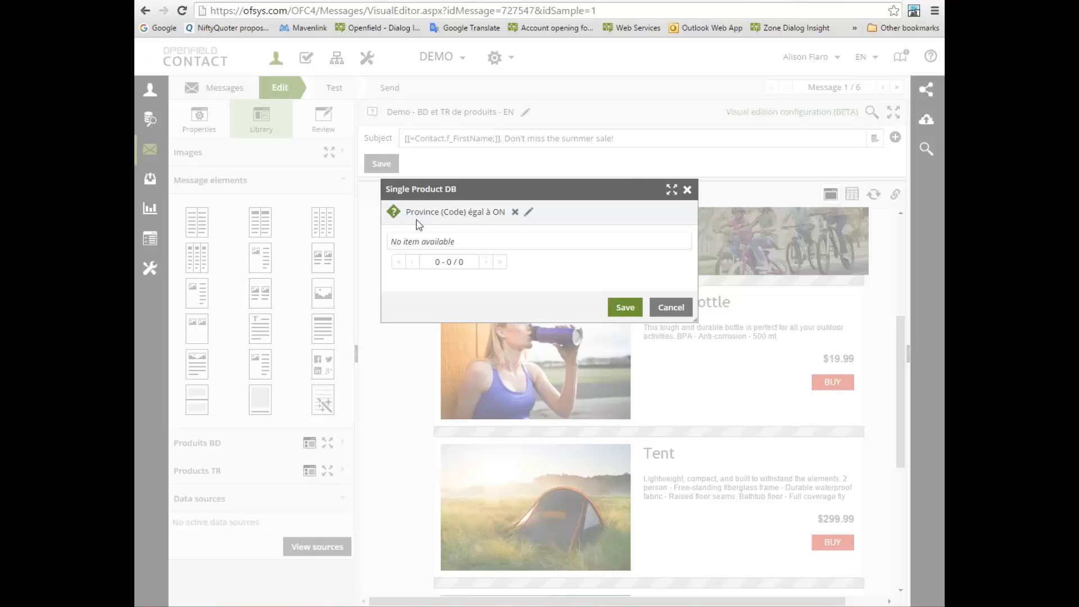
{"action": "left_click", "coordinate": [529, 214]}
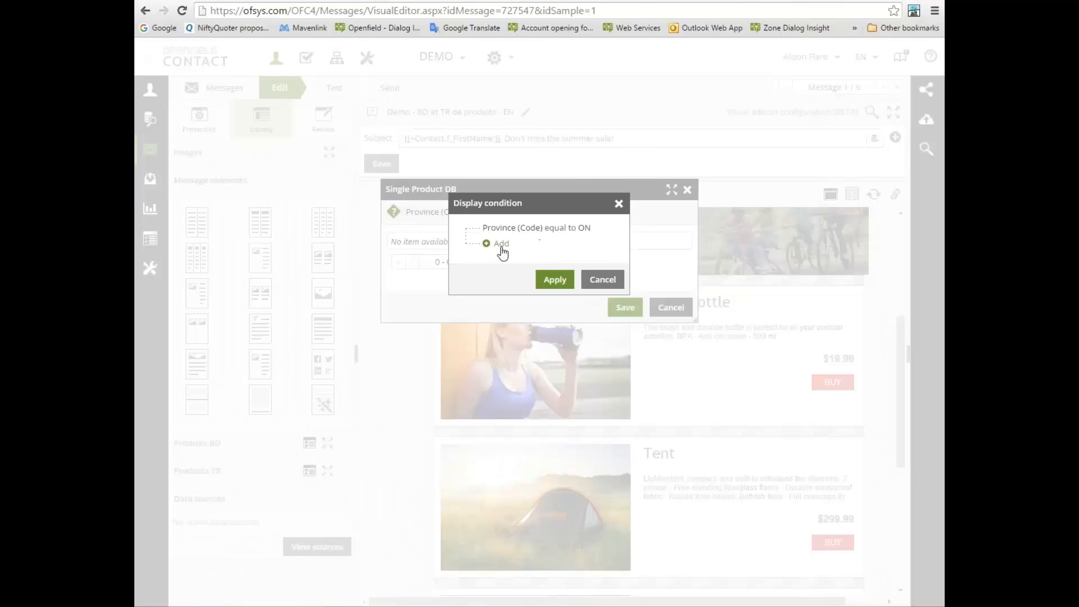
Examine the logical operators and fields available for an added criterion on the Water bottle block's display condition, and leave the block unsaved
{"action": "left_click", "coordinate": [497, 246]}
{"action": "left_click", "coordinate": [461, 202]}
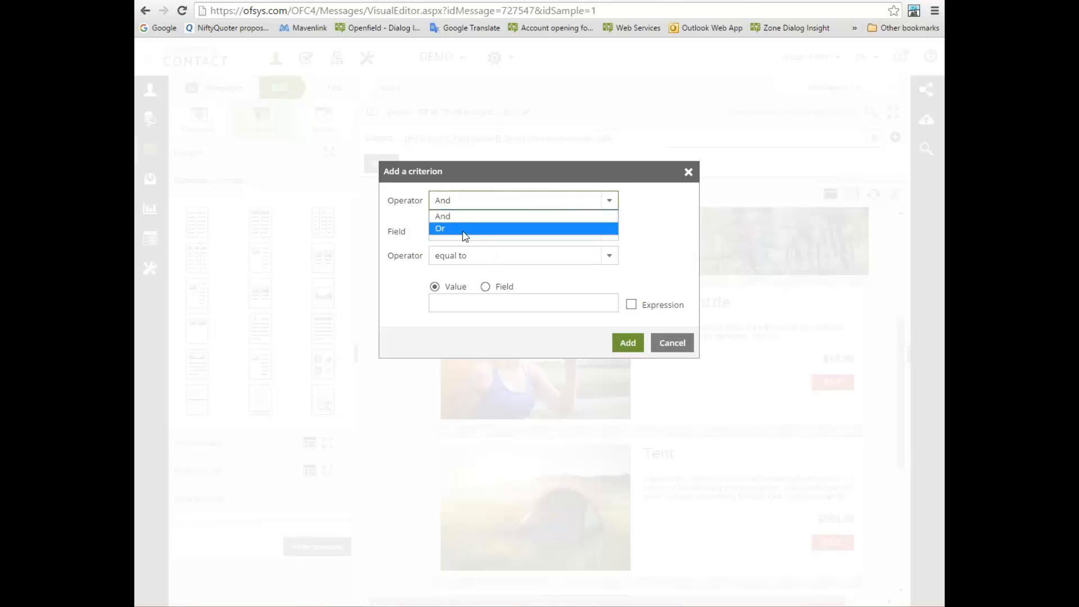
{"action": "left_click", "coordinate": [669, 222]}
{"action": "left_click", "coordinate": [609, 232]}
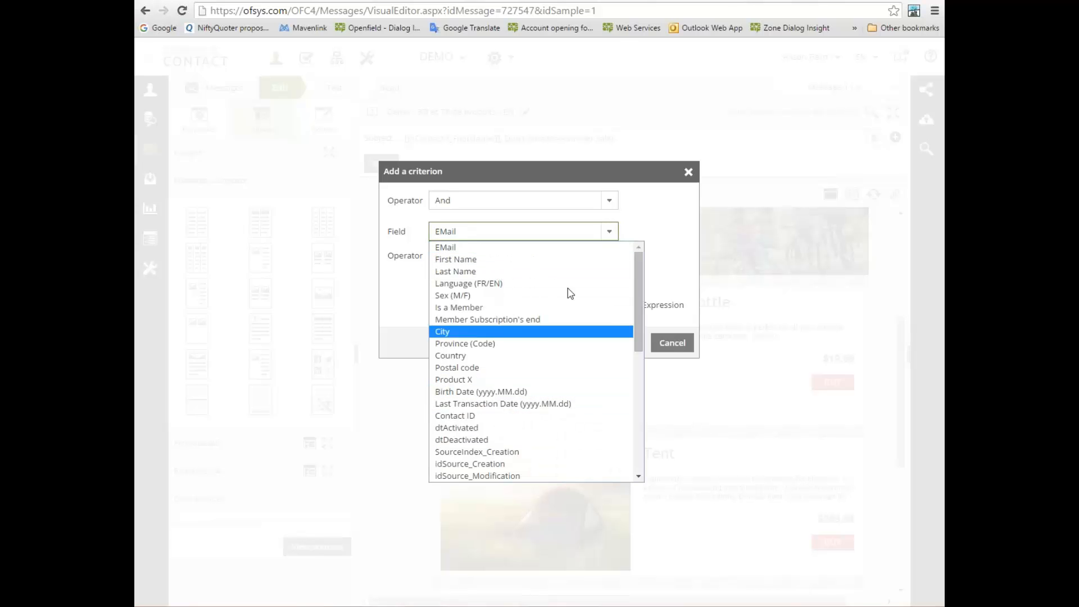
{"action": "left_click", "coordinate": [449, 247]}
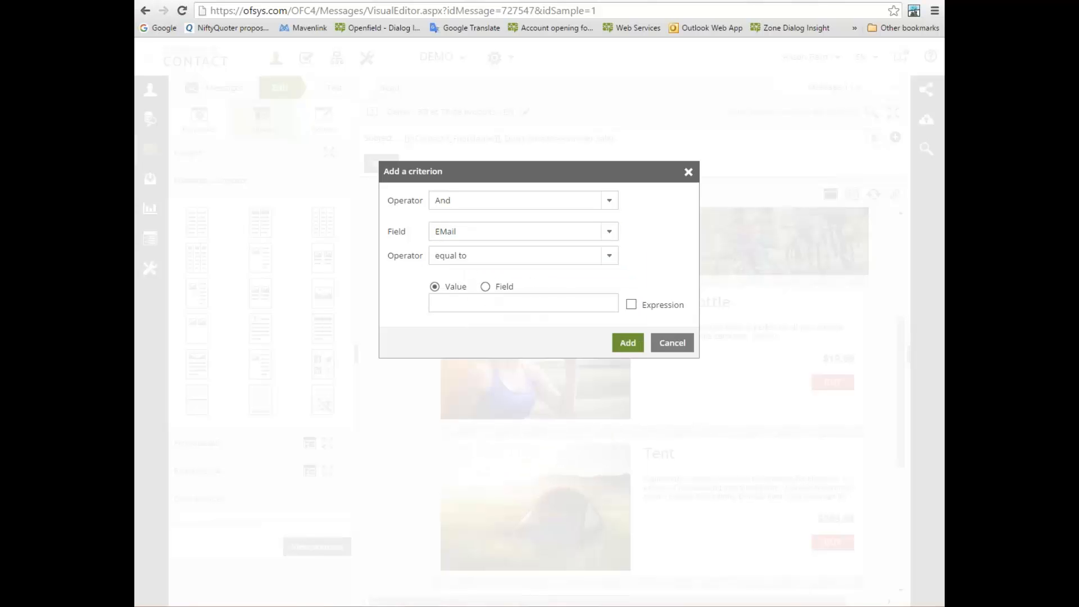
{"action": "left_click", "coordinate": [668, 351]}
{"action": "left_click", "coordinate": [598, 279]}
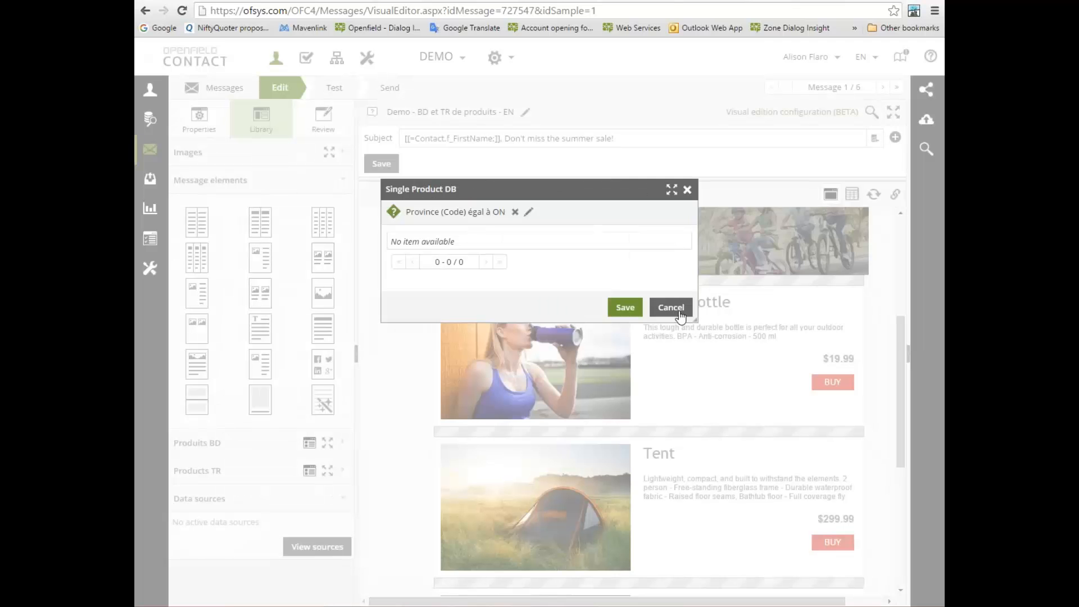
{"action": "left_click", "coordinate": [672, 308]}
Check the display conditions of the Tent and Back pack product blocks, closing each block's settings without saving
{"action": "scroll", "coordinate": [657, 388], "scroll_direction": "down", "scroll_amount": 2}
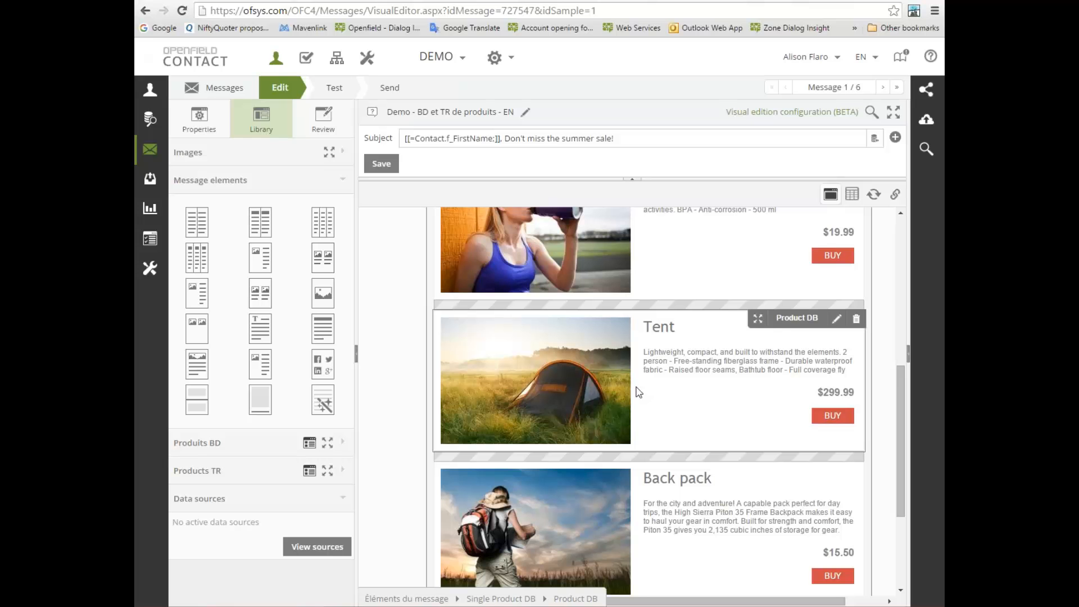
{"action": "left_click", "coordinate": [837, 316]}
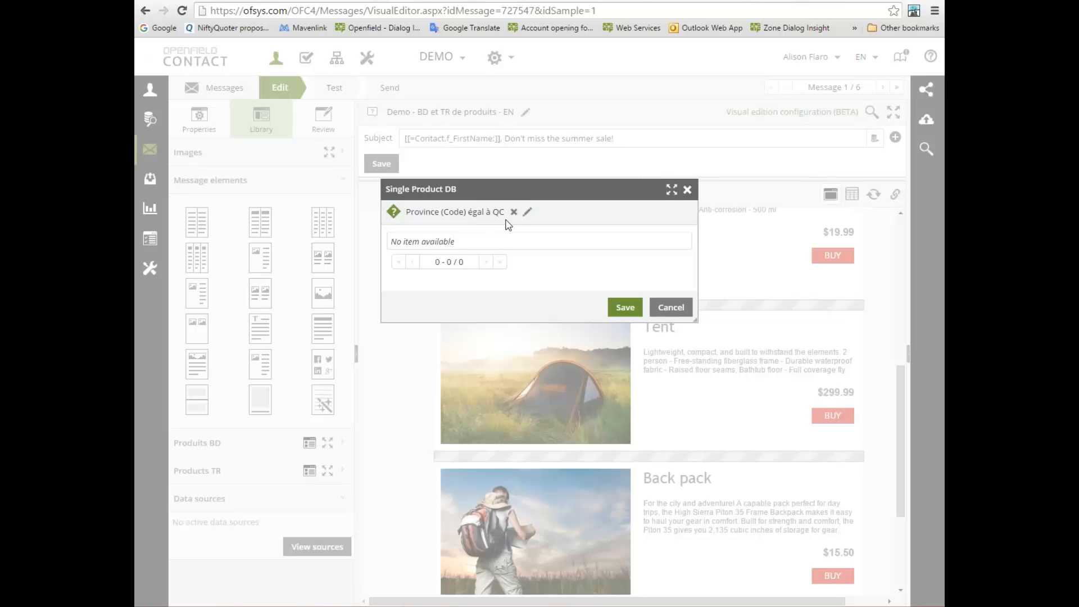
{"action": "left_click", "coordinate": [687, 189]}
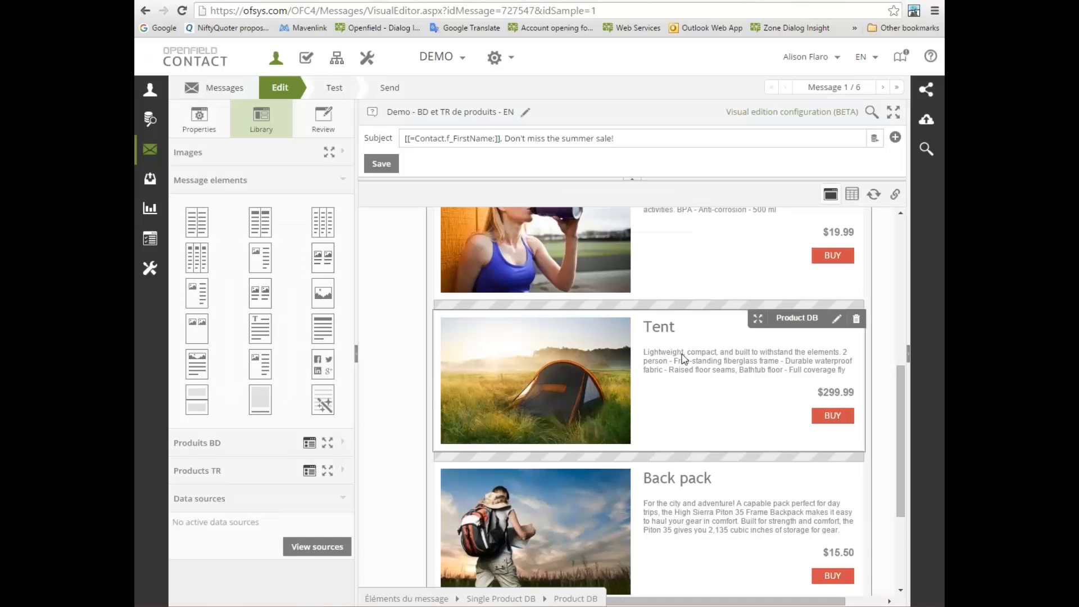
{"action": "scroll", "coordinate": [684, 375], "scroll_direction": "down", "scroll_amount": 1}
{"action": "scroll", "coordinate": [684, 375], "scroll_direction": "down", "scroll_amount": 1}
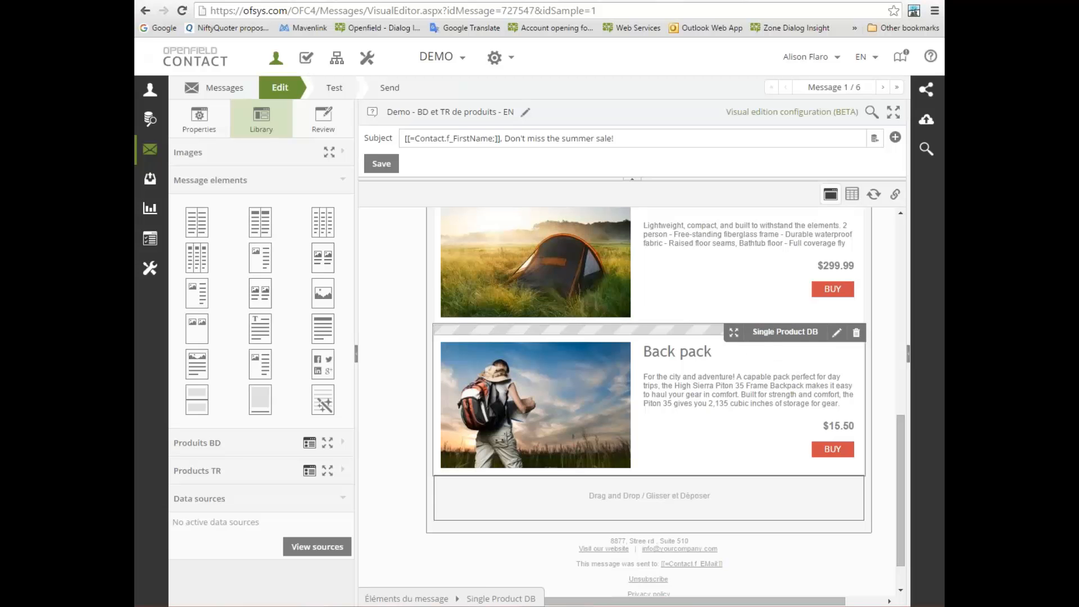
{"action": "left_click", "coordinate": [837, 332]}
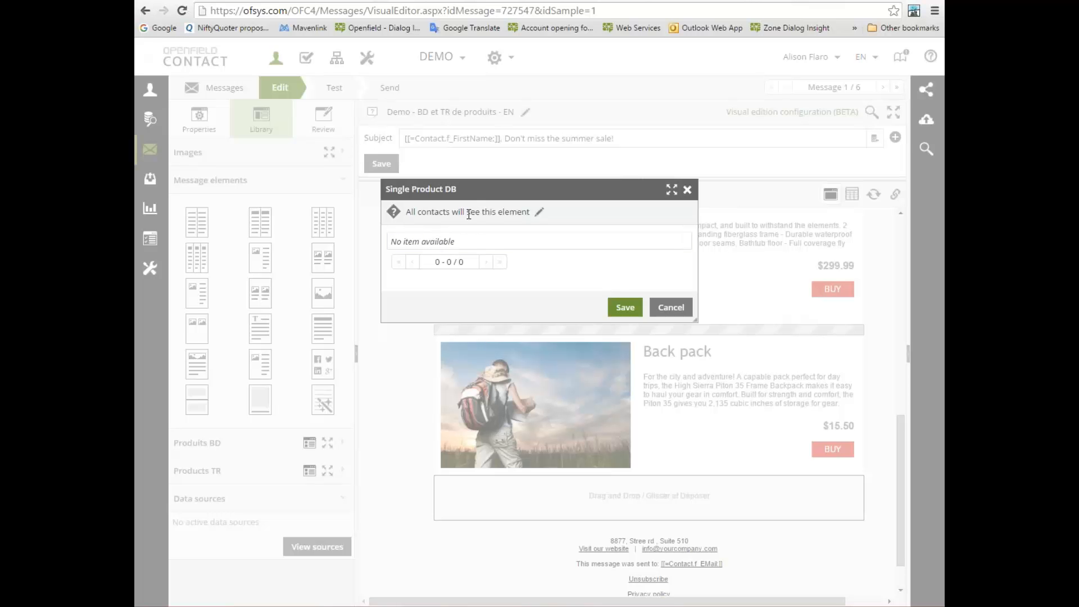
{"action": "left_click", "coordinate": [688, 191]}
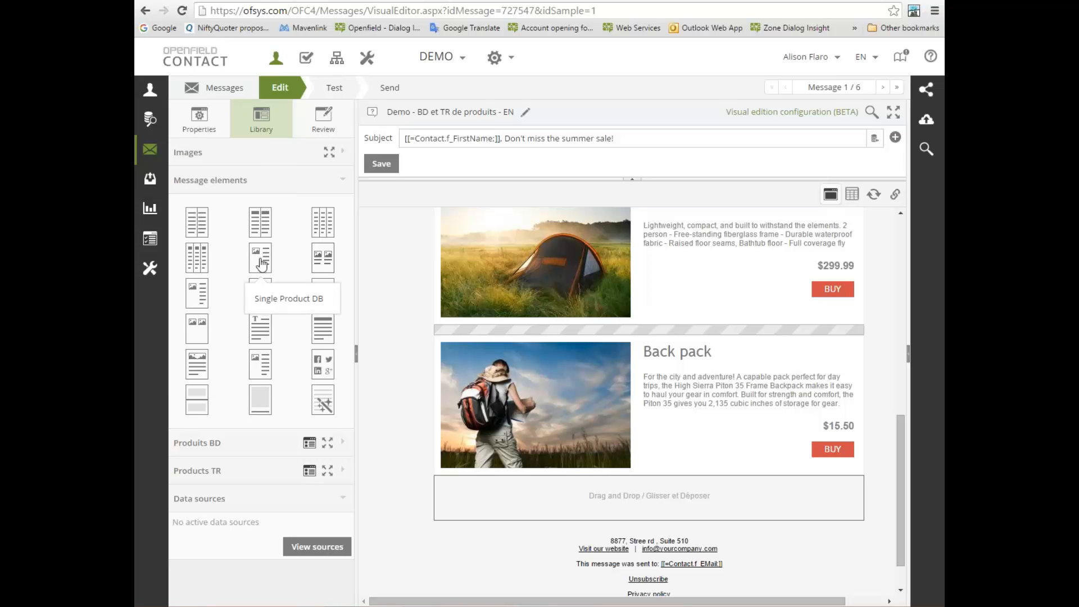
Insert a Single Product DB block between the Tent and Back pack blocks and fill it with the Swim goggles product from Produits BD
{"action": "left_click_drag", "start_coordinate": [261, 263], "coordinate": [557, 356]}
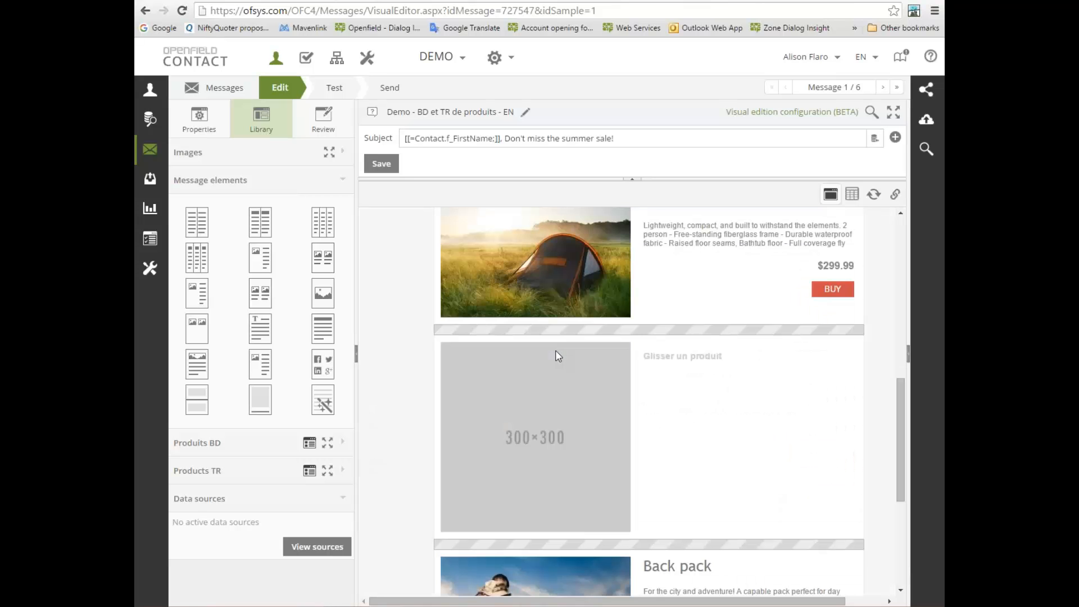
{"action": "left_click", "coordinate": [341, 180]}
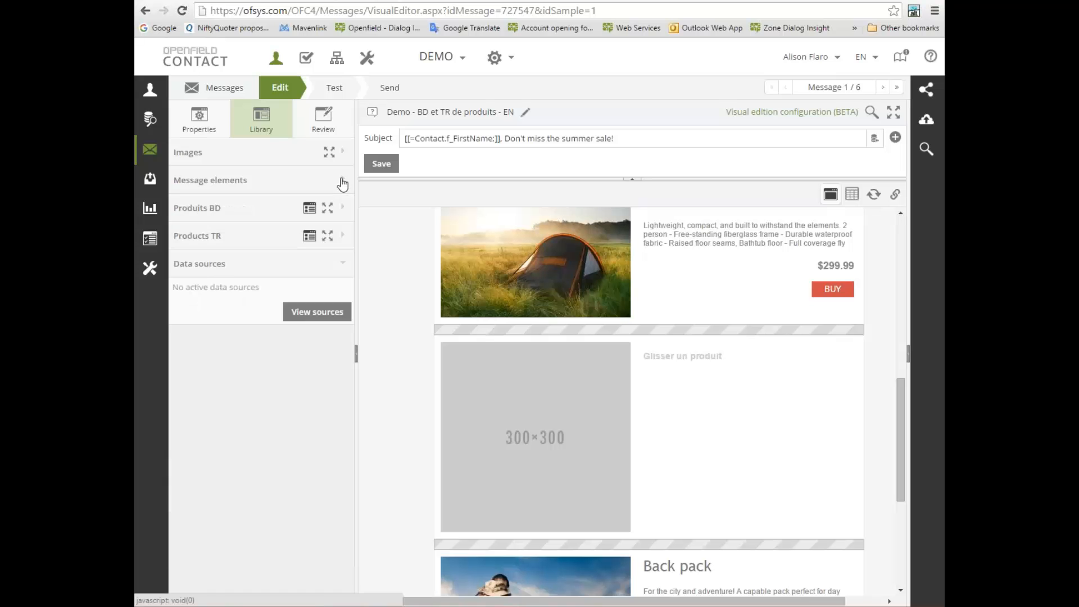
{"action": "left_click", "coordinate": [343, 209]}
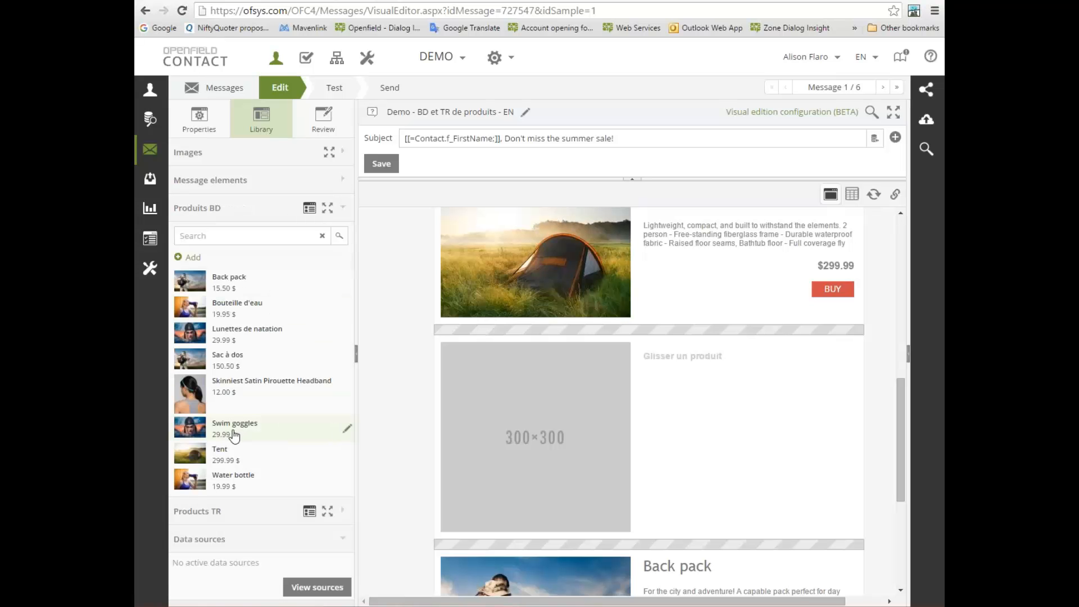
{"action": "left_click_drag", "start_coordinate": [234, 436], "coordinate": [661, 434]}
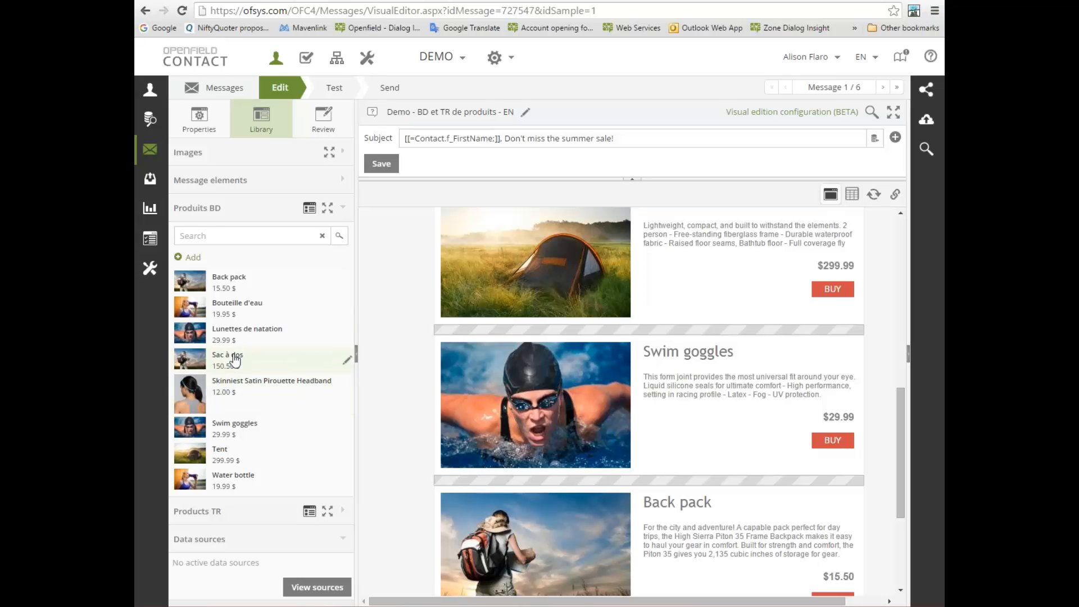
Review the Swim goggles product's details in Produits BD without saving, and display the Products TR product list
{"action": "left_click", "coordinate": [197, 240]}
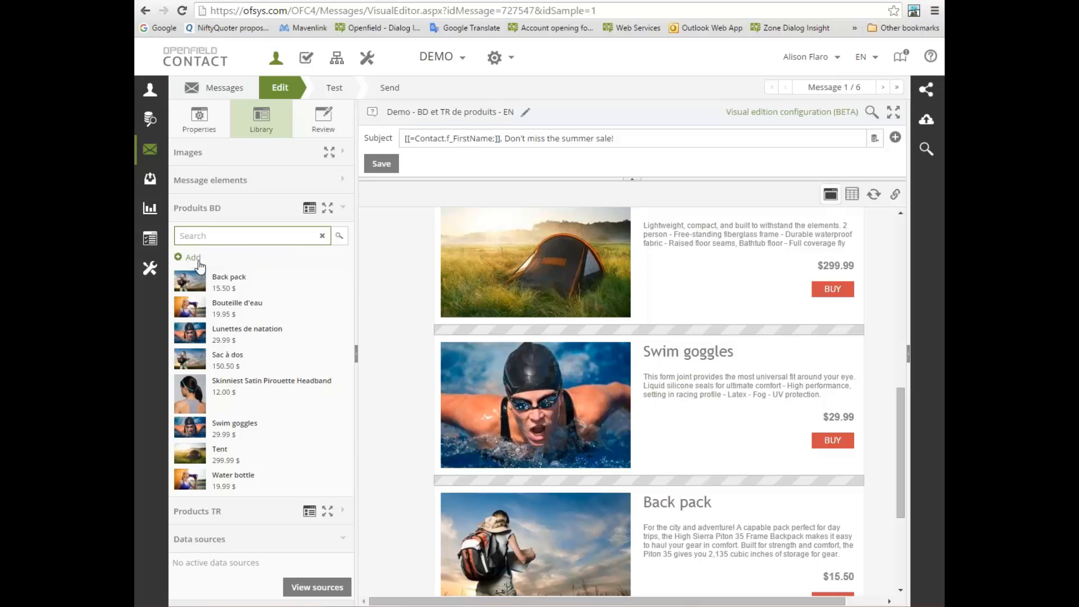
{"action": "left_click", "coordinate": [348, 432]}
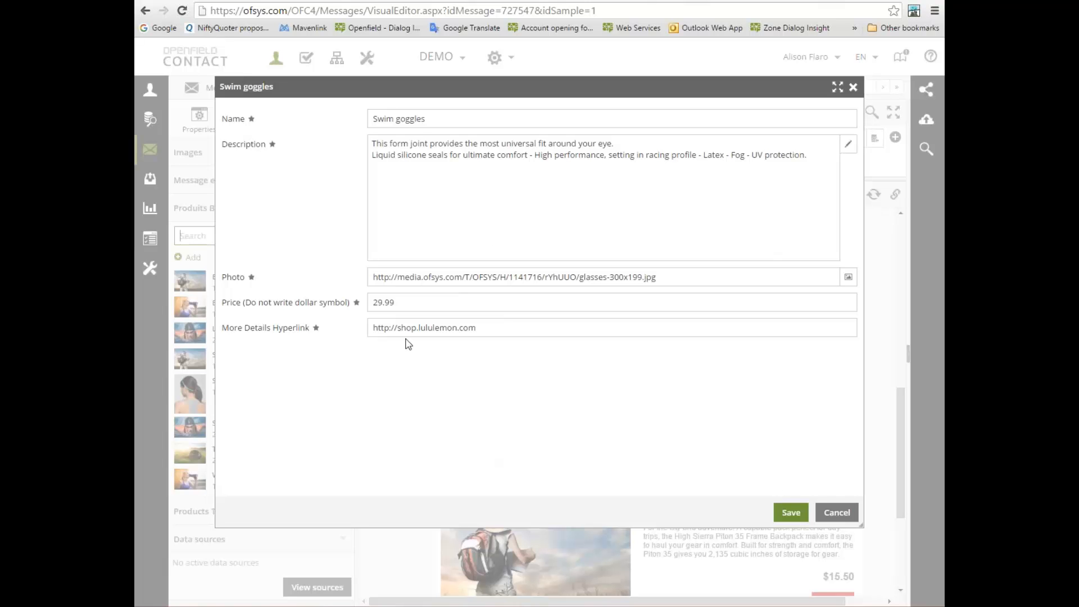
{"action": "left_click", "coordinate": [838, 513]}
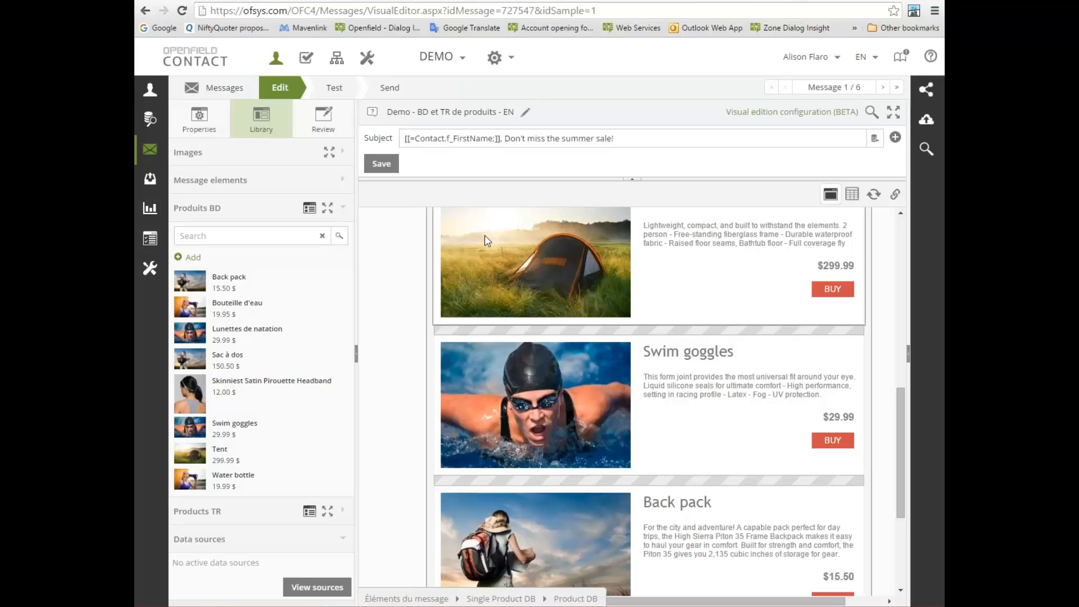
{"action": "left_click", "coordinate": [345, 210]}
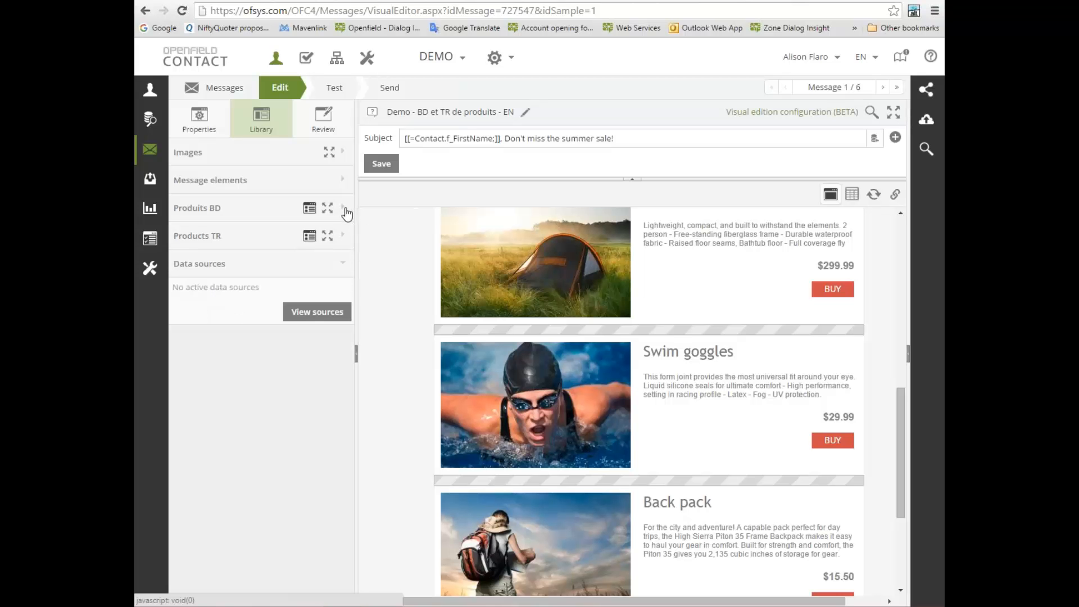
{"action": "left_click", "coordinate": [342, 237]}
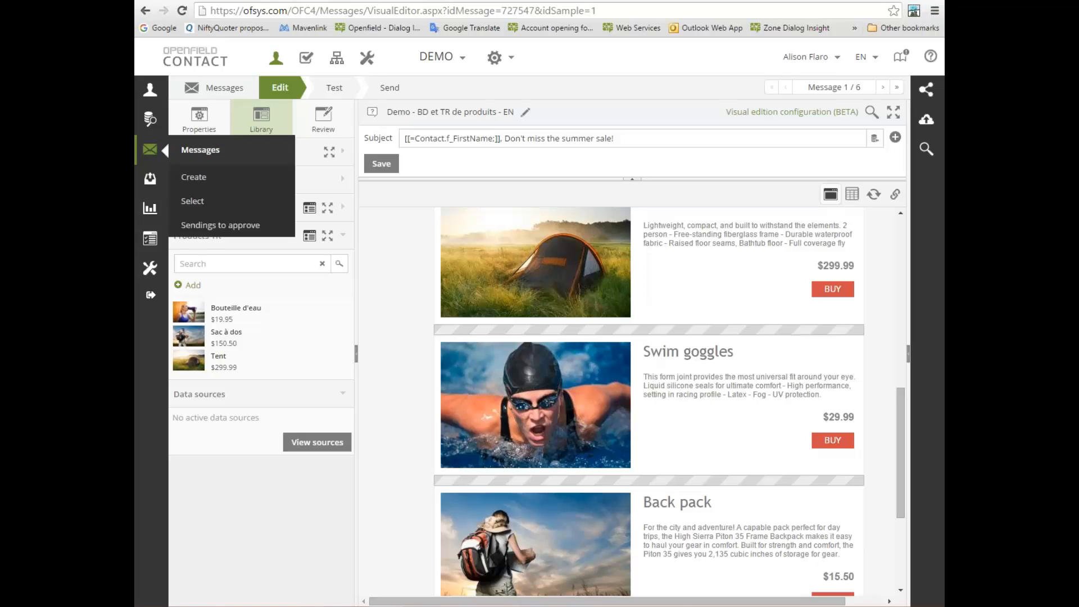
Start a new contacts import and set its destination to the custom table Produits TR
{"action": "mouse_move", "coordinate": [156, 92]}
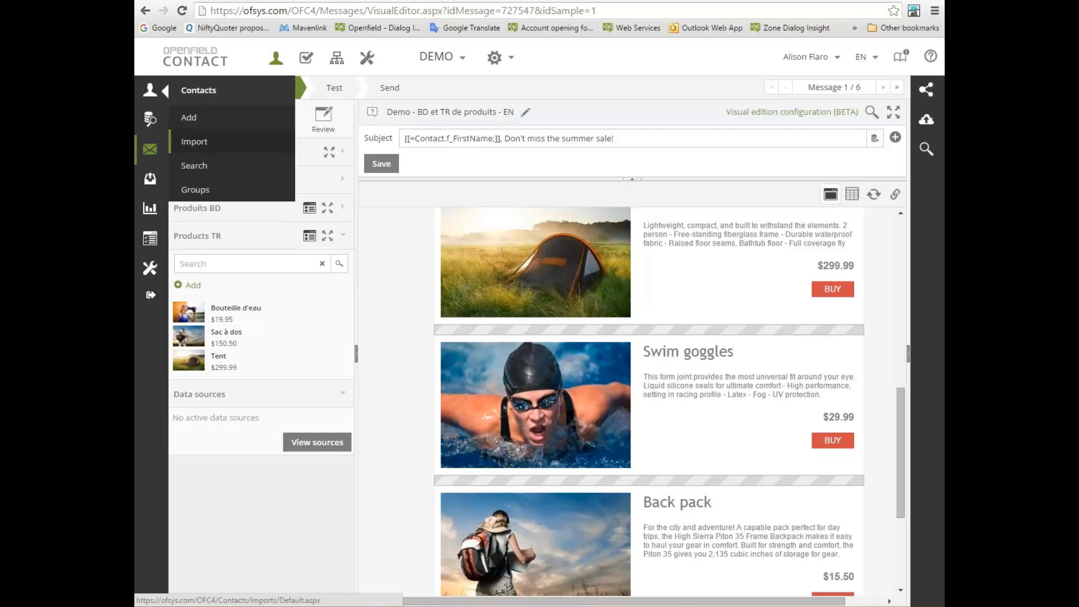
{"action": "left_click", "coordinate": [206, 143]}
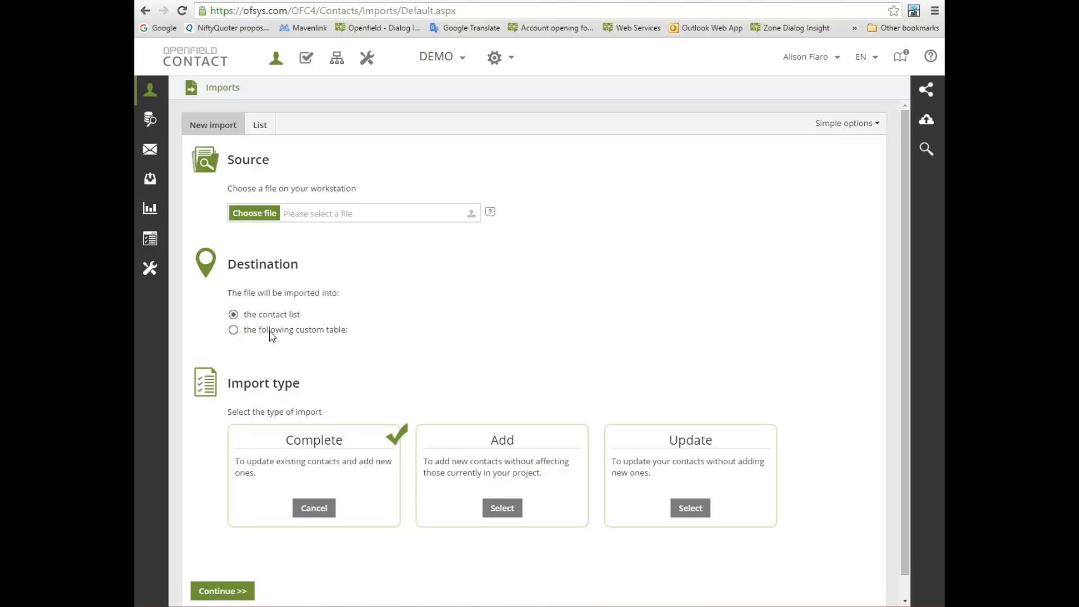
{"action": "left_click", "coordinate": [234, 330]}
{"action": "left_click", "coordinate": [313, 353]}
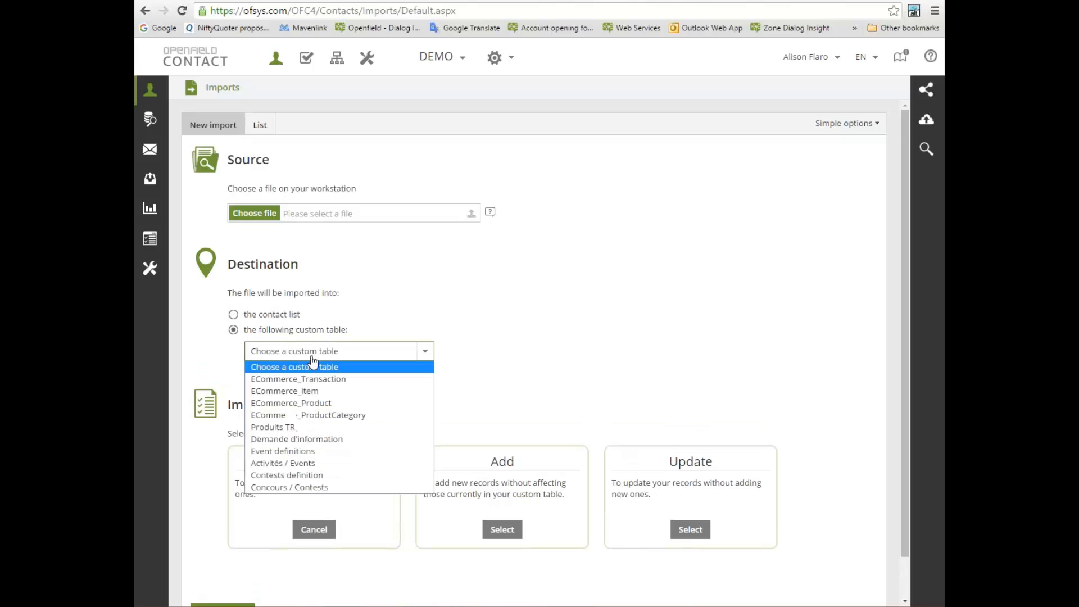
{"action": "left_click", "coordinate": [285, 428]}
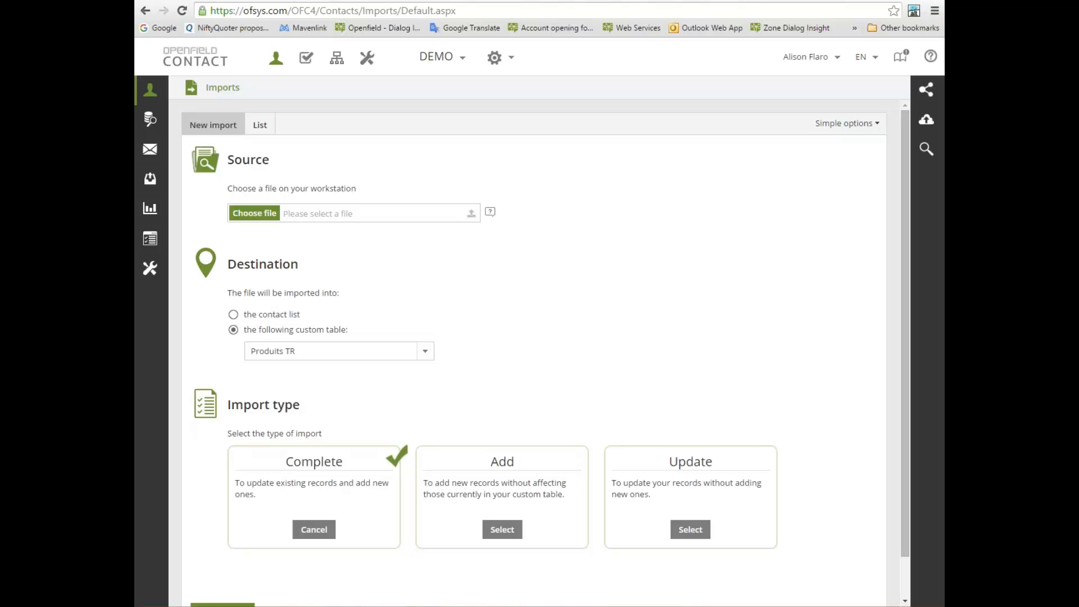
Open the Produits TR custom table in the relational data configuration and view the options for adding a field, without adding one
{"action": "mouse_move", "coordinate": [152, 274]}
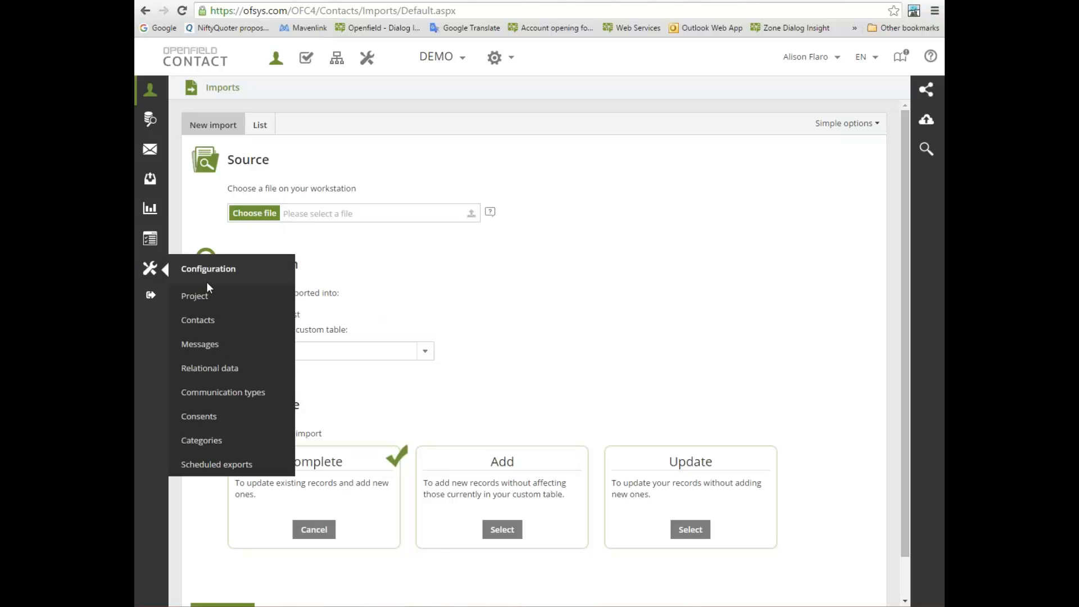
{"action": "left_click", "coordinate": [211, 371]}
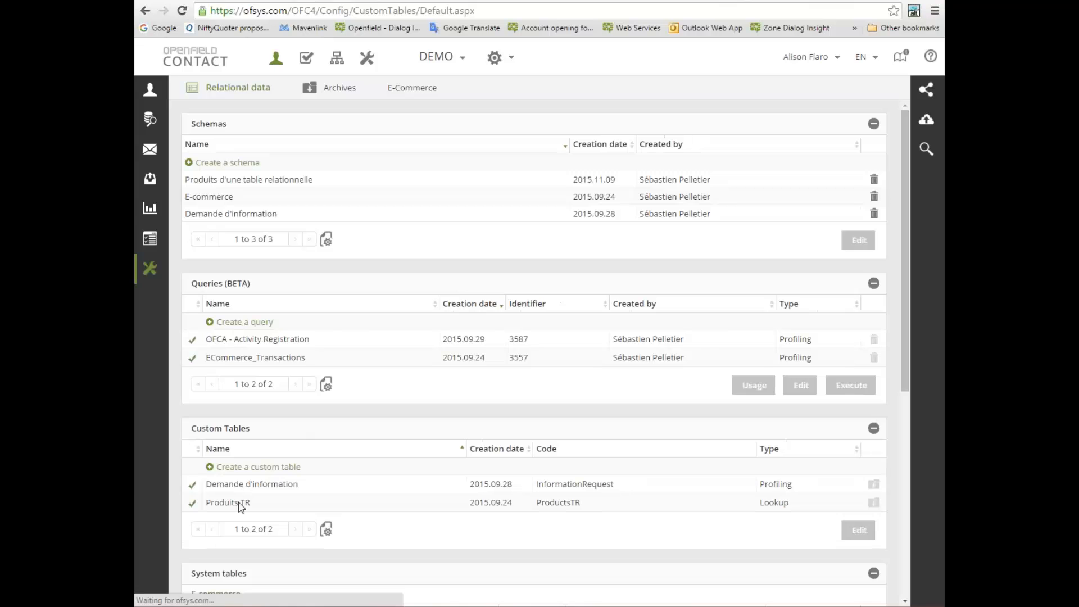
{"action": "left_click", "coordinate": [241, 505]}
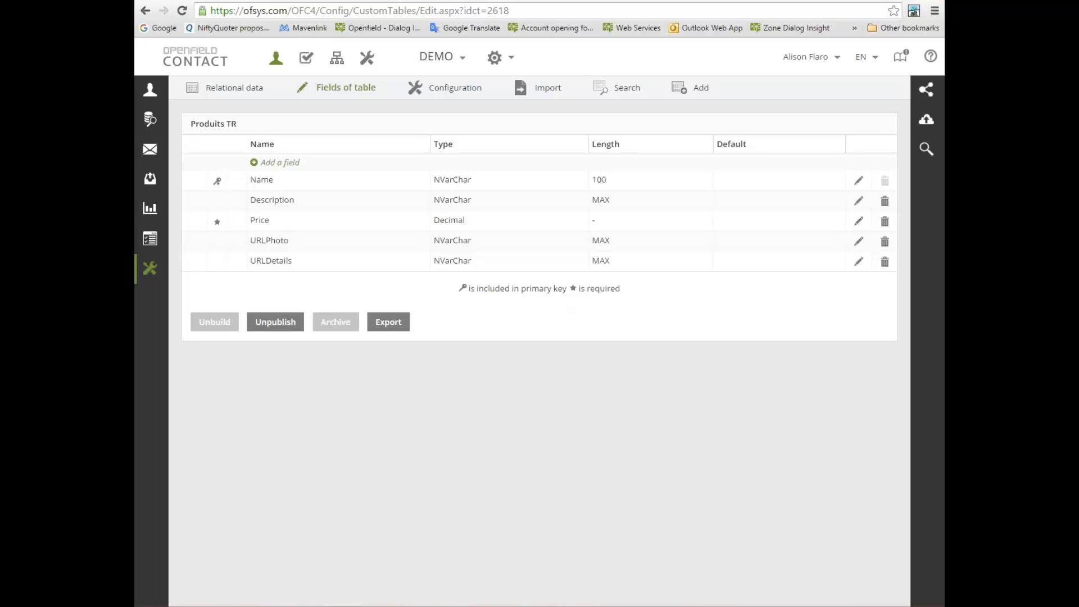
{"action": "left_click", "coordinate": [278, 164]}
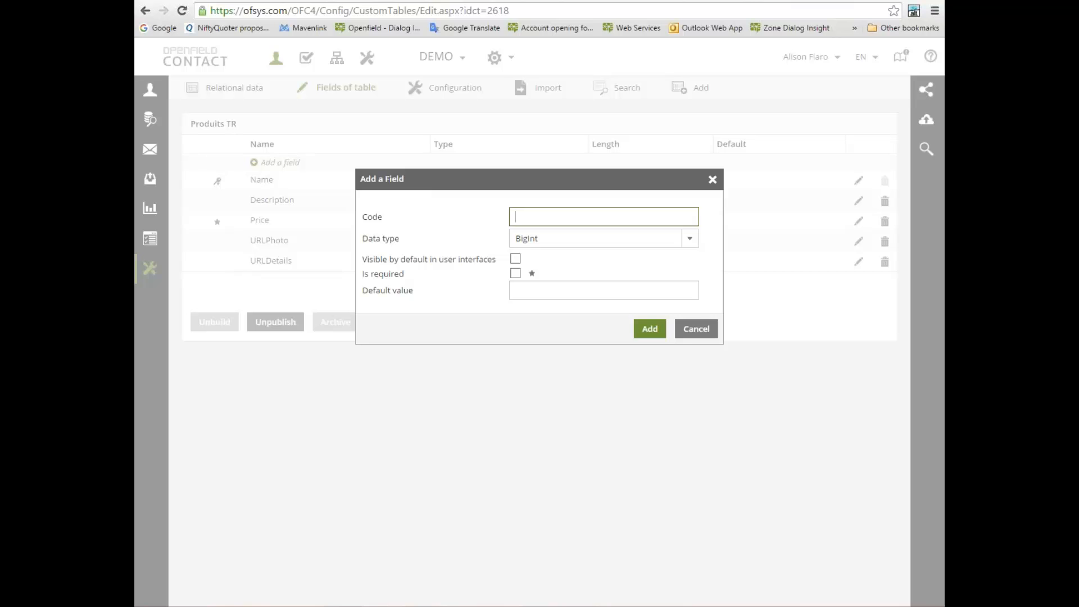
{"action": "left_click", "coordinate": [696, 330]}
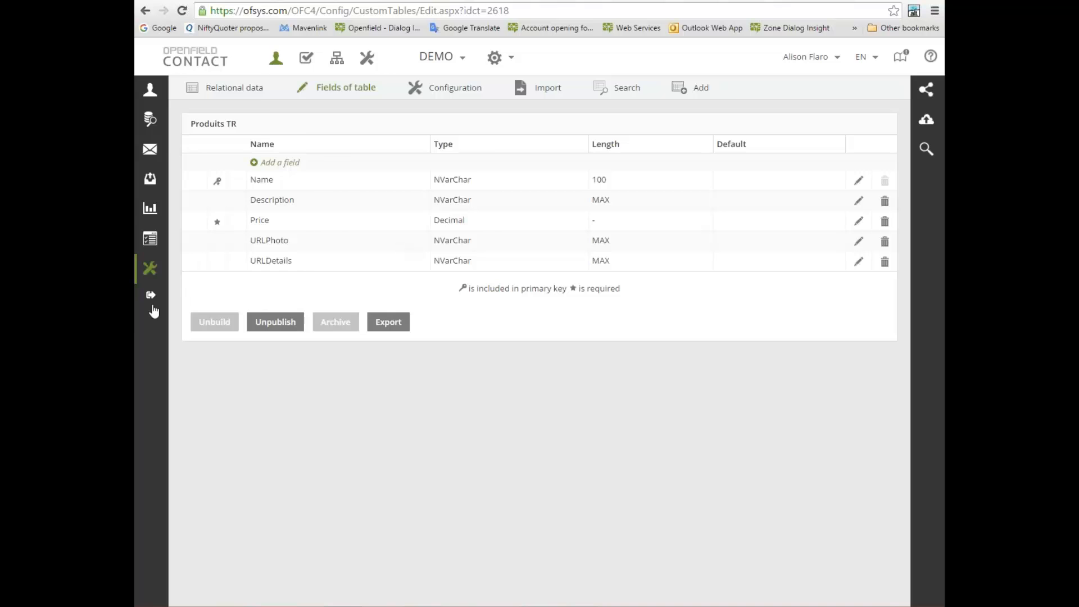
Open the page for adding a record to the Produits TR table
{"action": "mouse_move", "coordinate": [154, 304]}
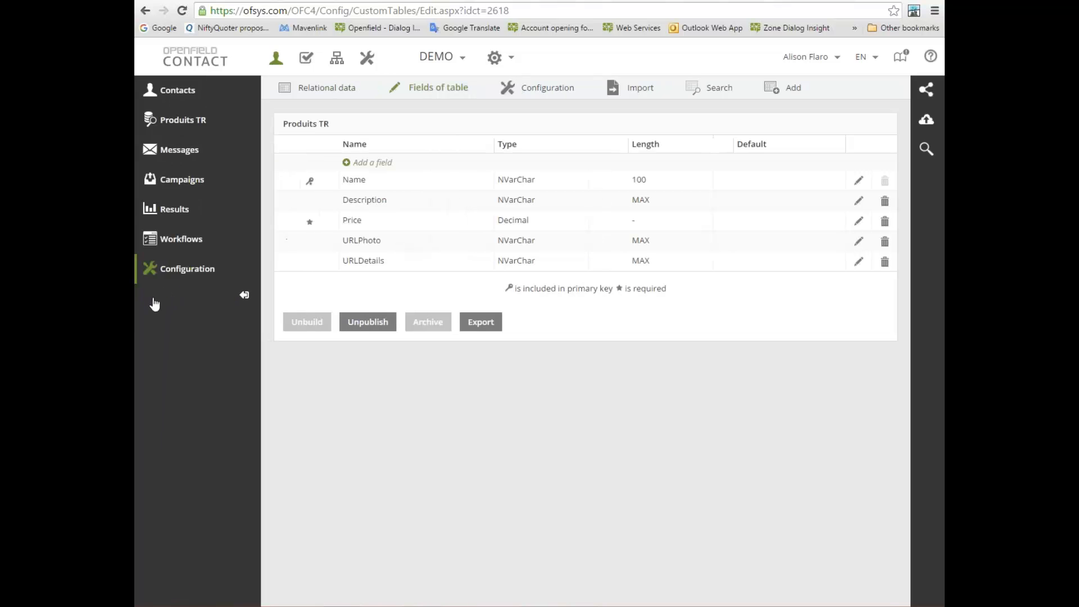
{"action": "left_click", "coordinate": [190, 128]}
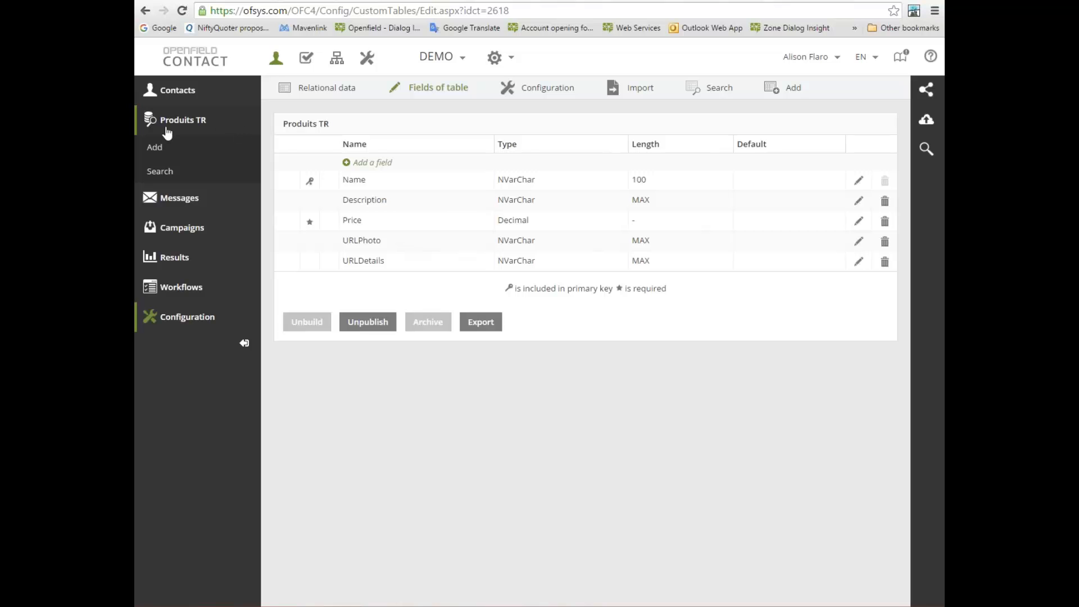
{"action": "left_click", "coordinate": [155, 148]}
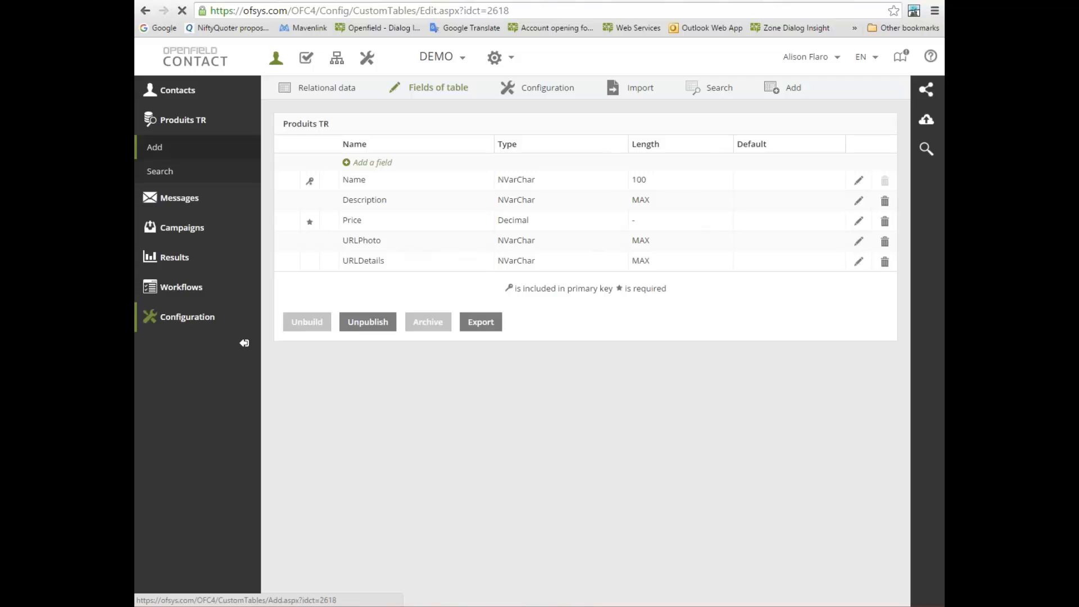